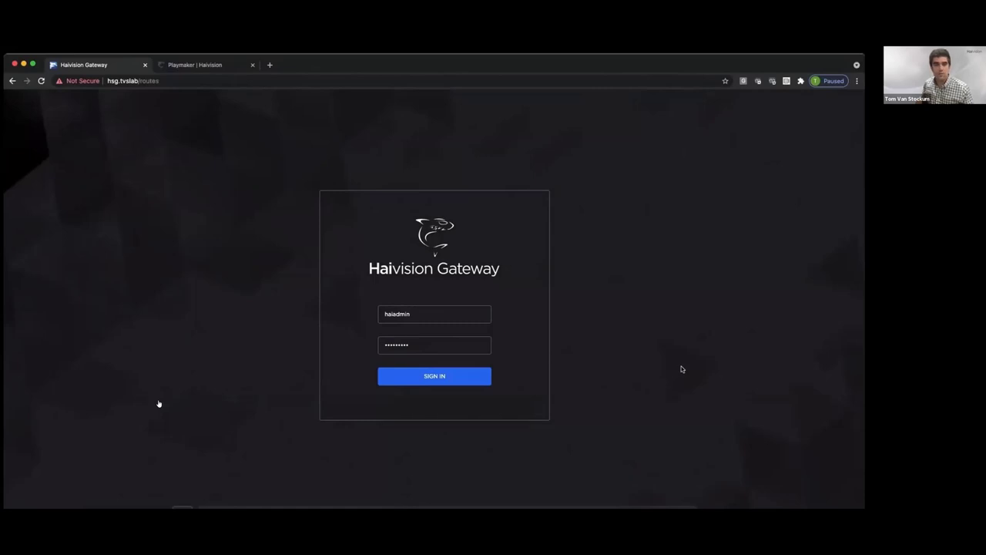
Exit the PowerPoint slideshow back to Normal view on slide 21
key(Escape)
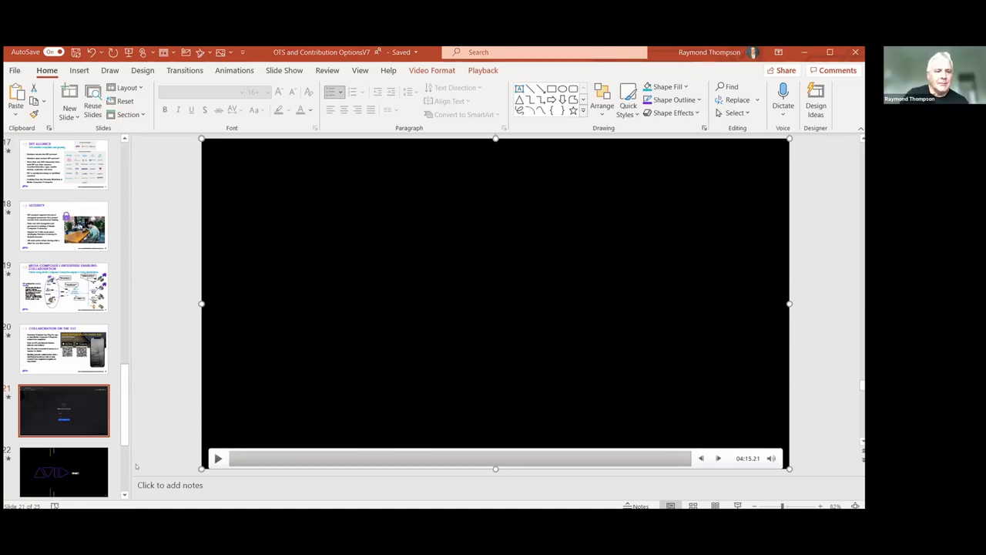
Select slide 22, the one with the Haivision Gateway login image
click(77, 474)
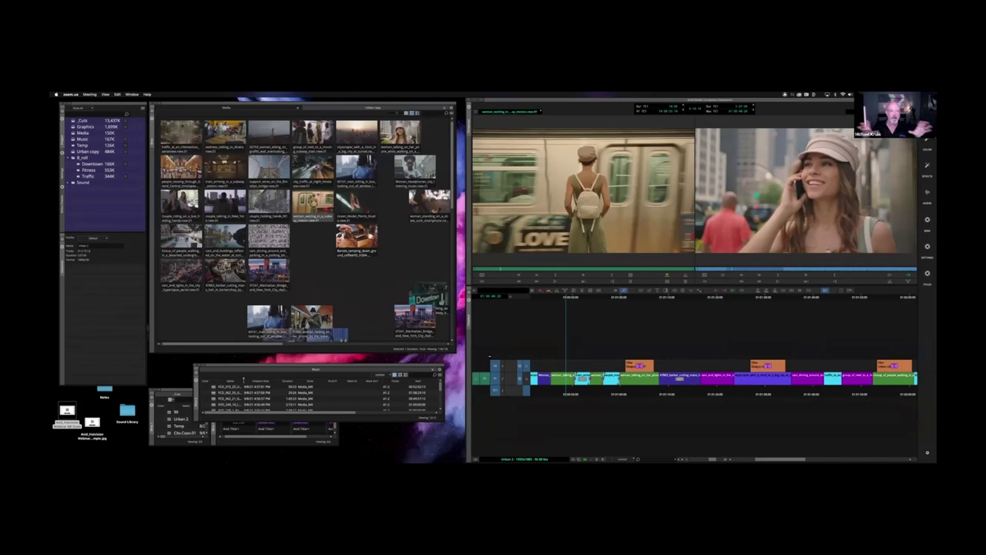
Bring Media Composer to the front, dismiss the zoom.us menu, and return the side panel to Bins
click(465, 161)
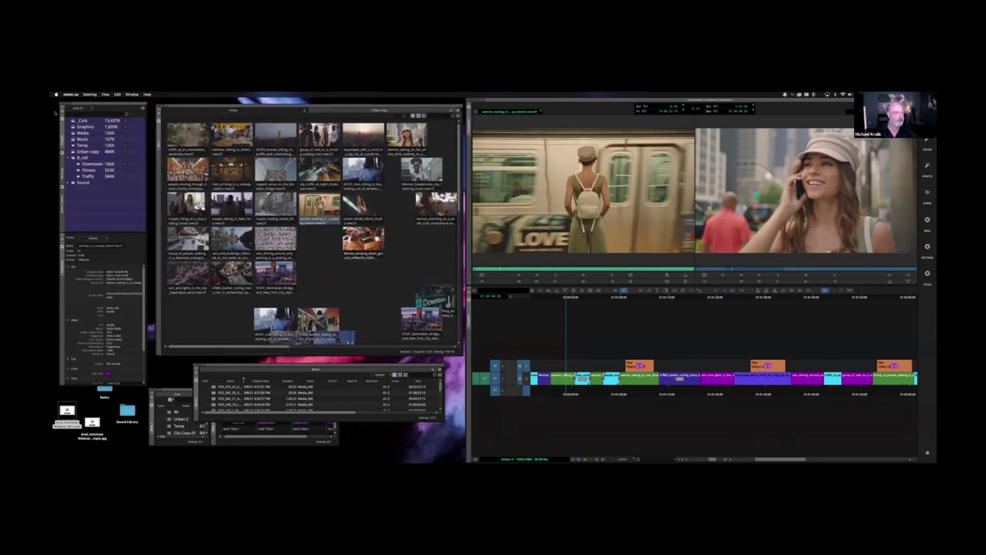
click(85, 163)
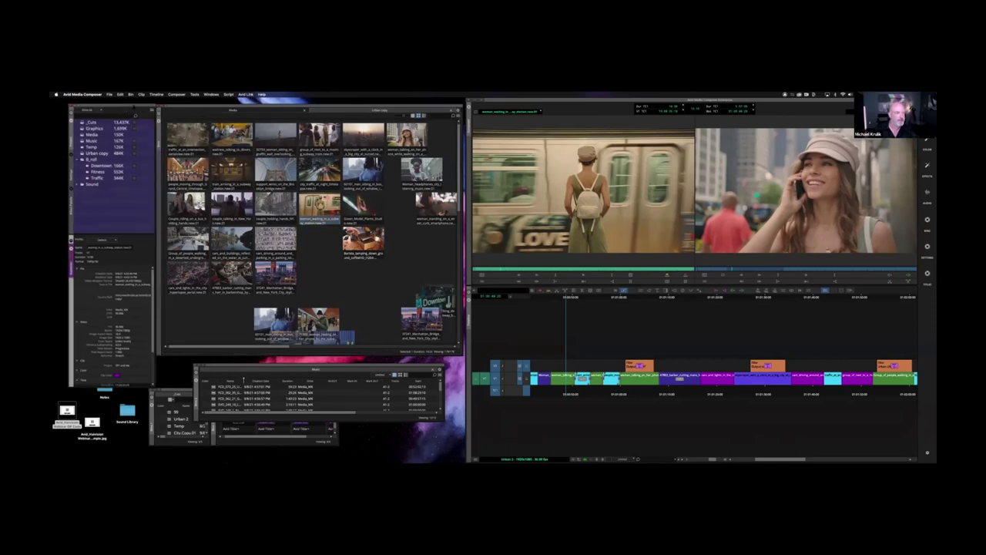
click(63, 202)
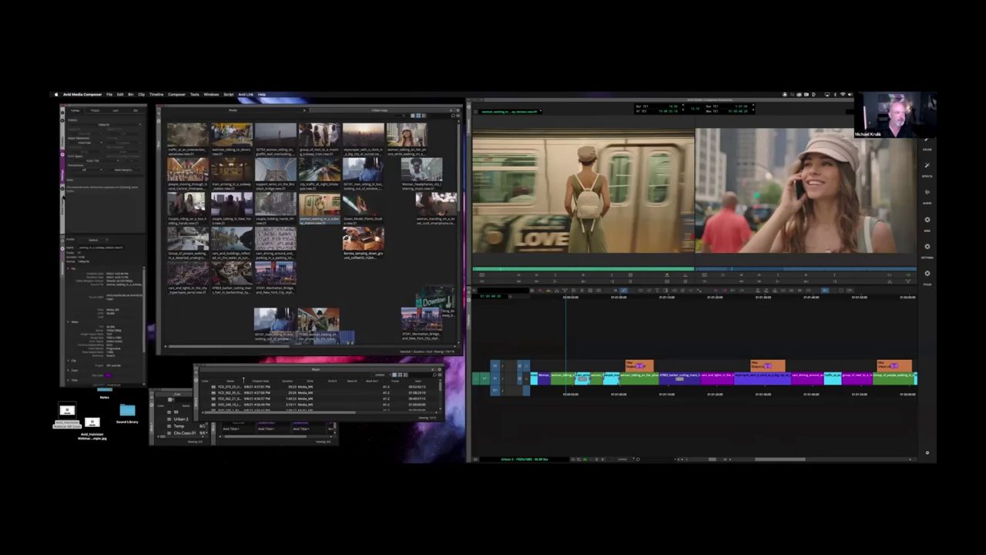
click(62, 133)
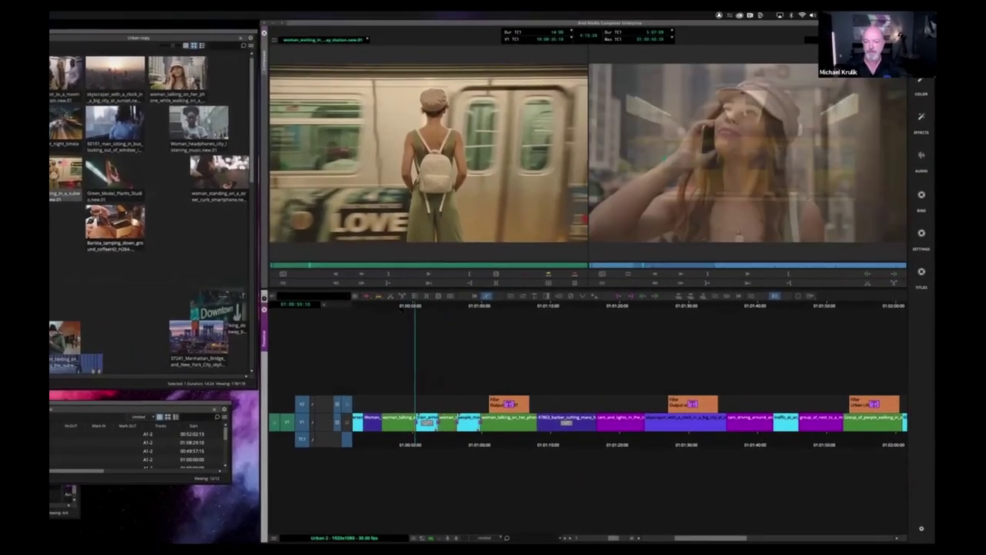
Play, stop and step through the sequence to the phone-call clip, then show the SDI output choices
click(394, 312)
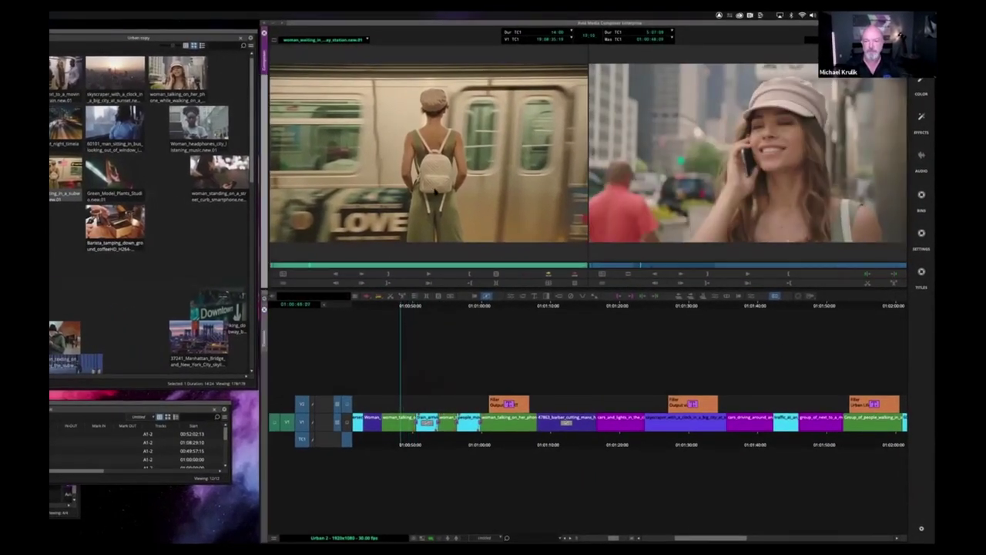
key(space)
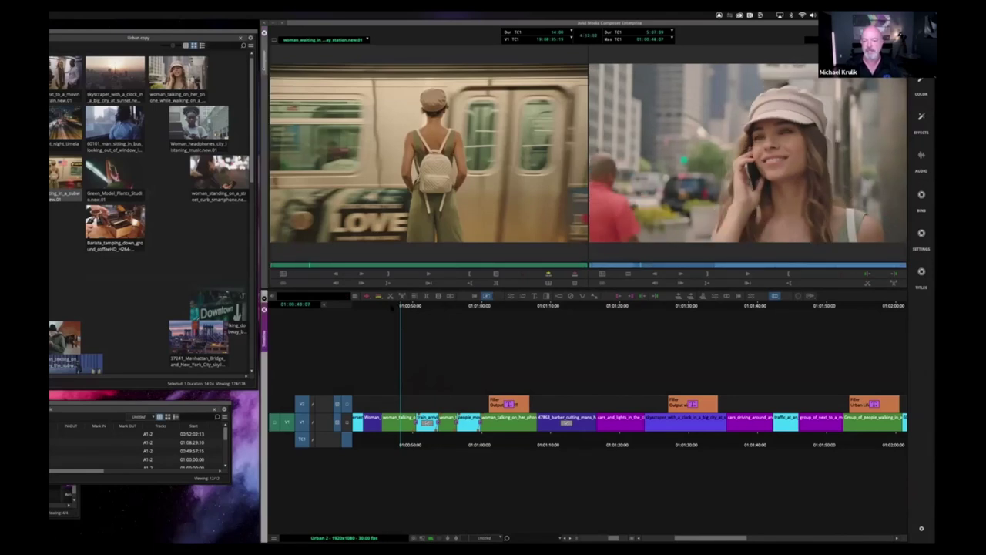
key(space)
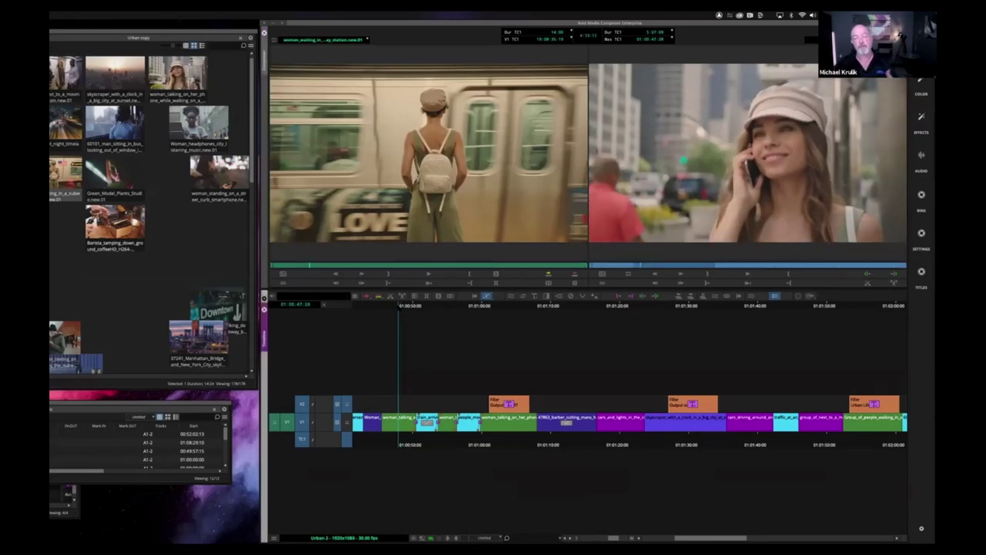
key(space)
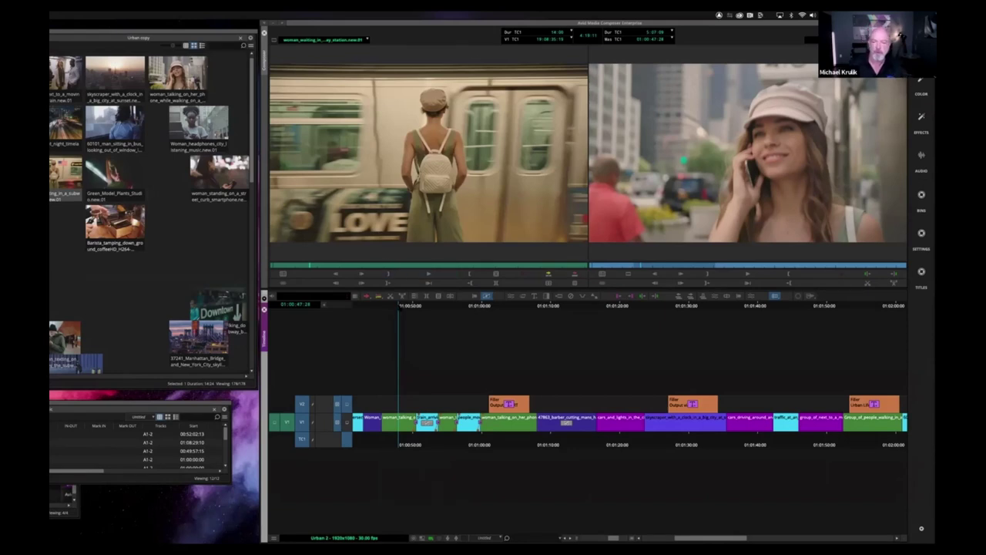
key(space)
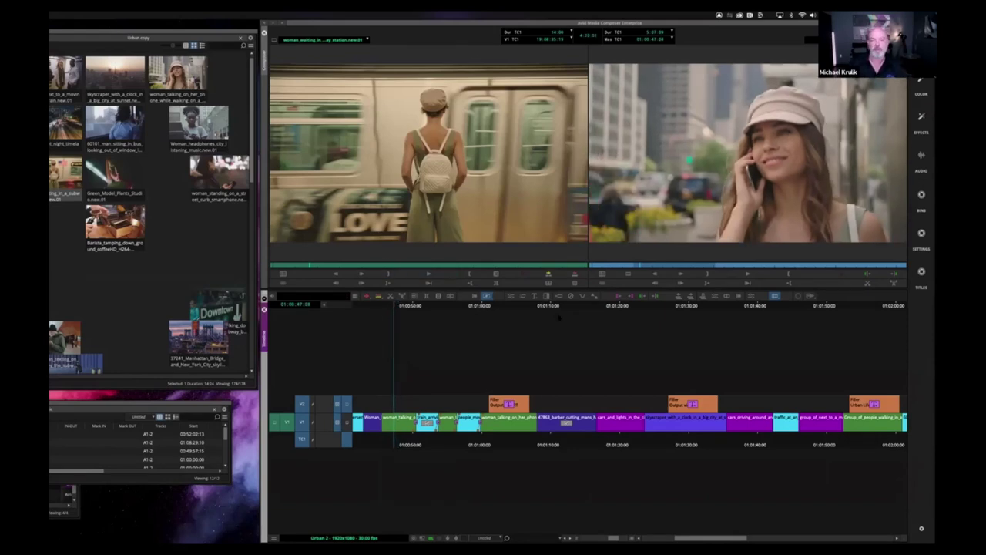
click(748, 275)
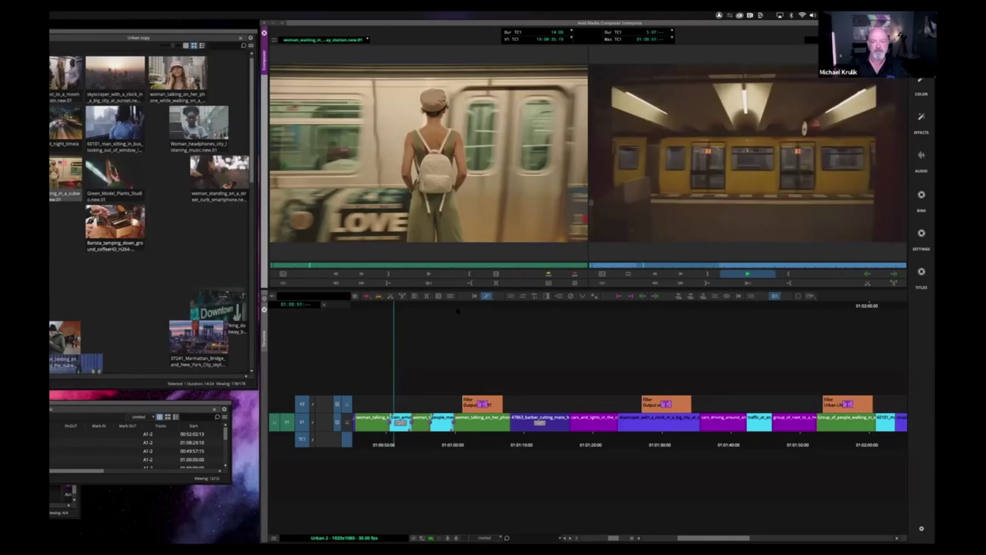
click(374, 313)
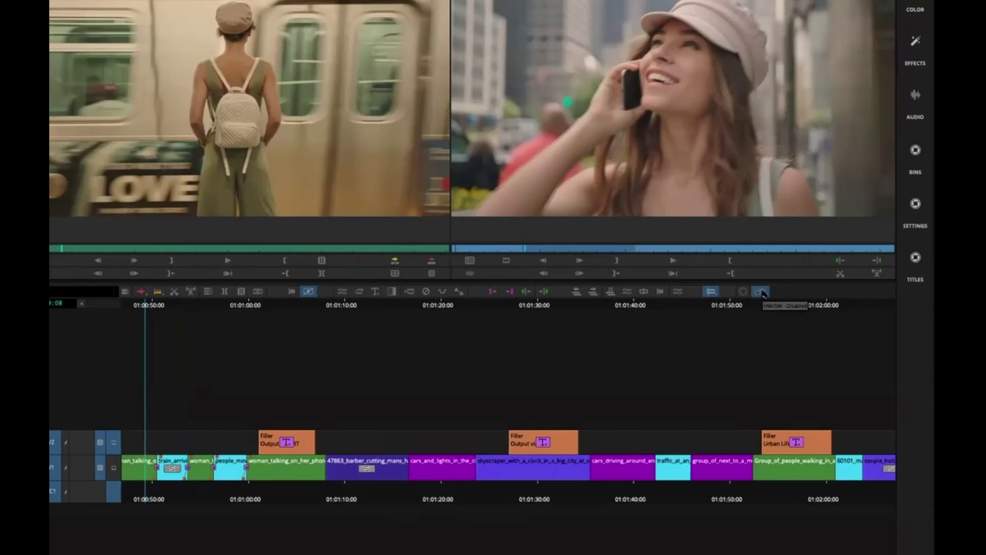
click(763, 293)
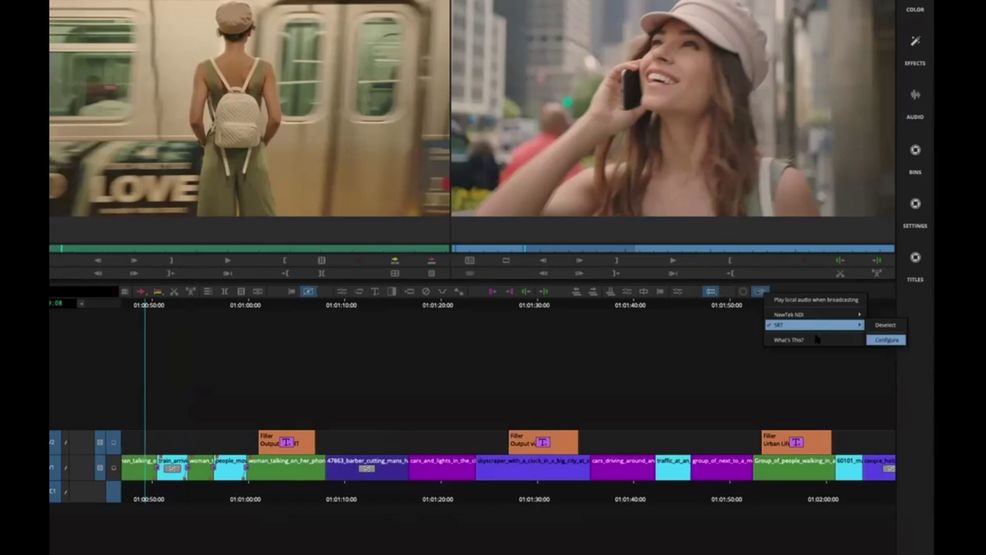
Open the SRT configuration in Avid I/O Manager and check its Stream Name field
click(886, 341)
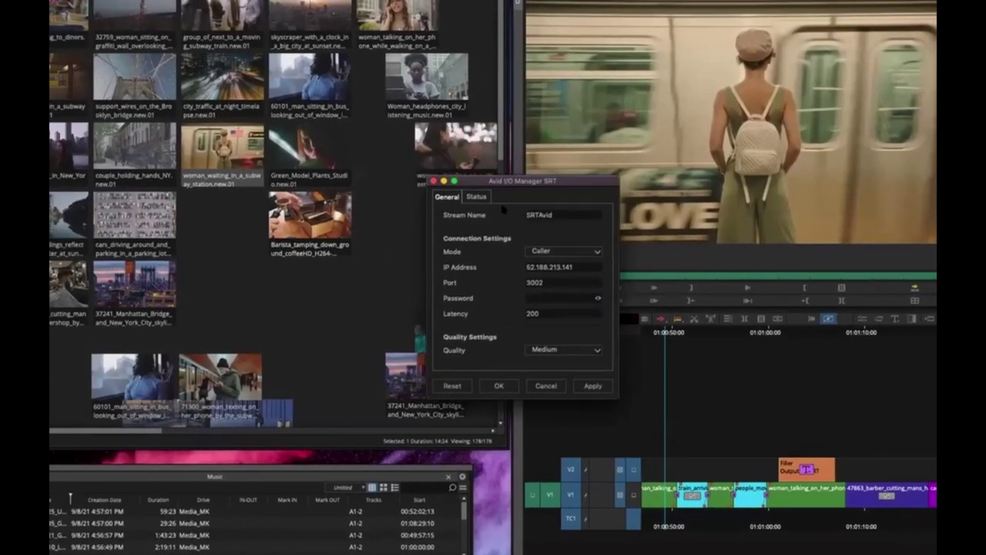
click(566, 216)
drag(568, 189, 568, 191)
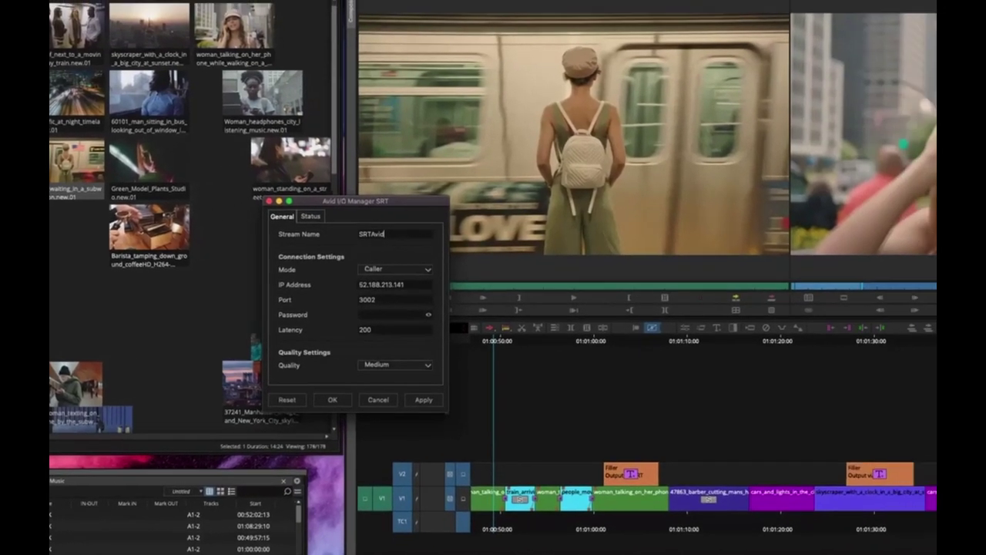
Accept the SRT settings, briefly play the record monitor, and focus the Timeline window
click(494, 378)
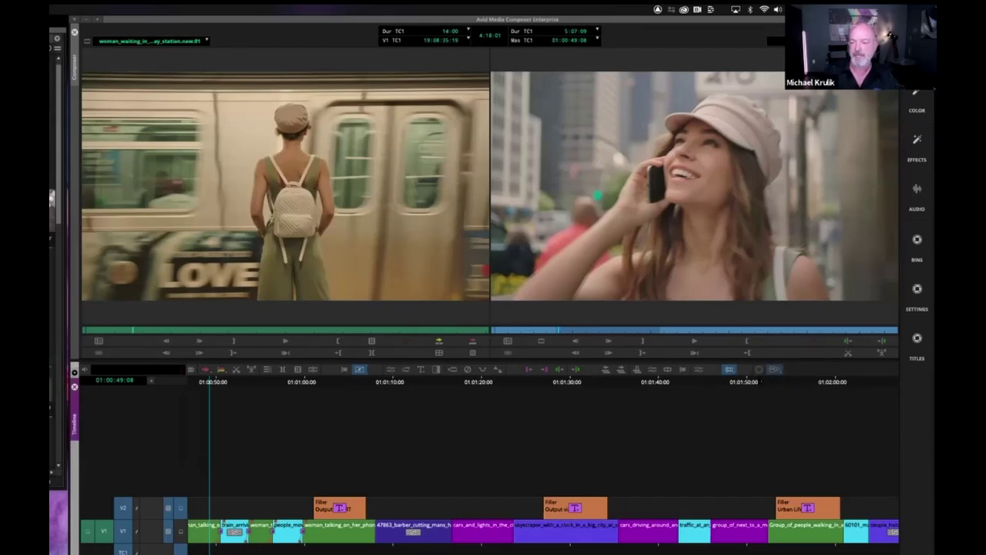
click(695, 342)
click(694, 341)
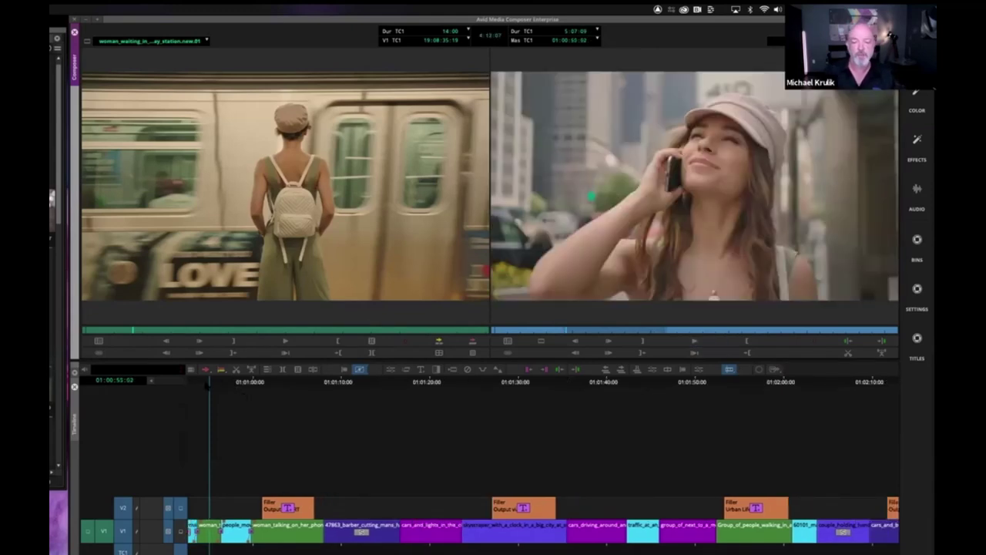
click(210, 382)
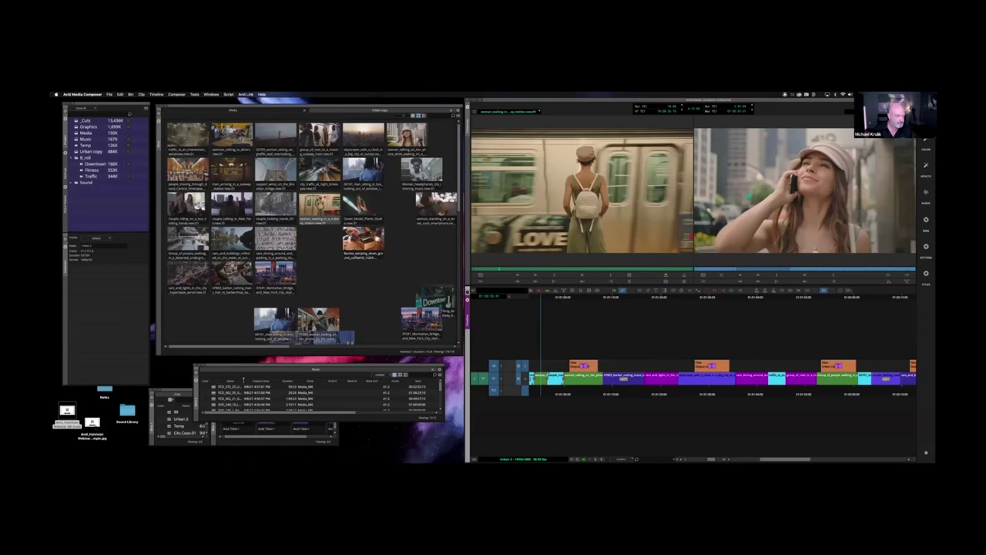
click(93, 422)
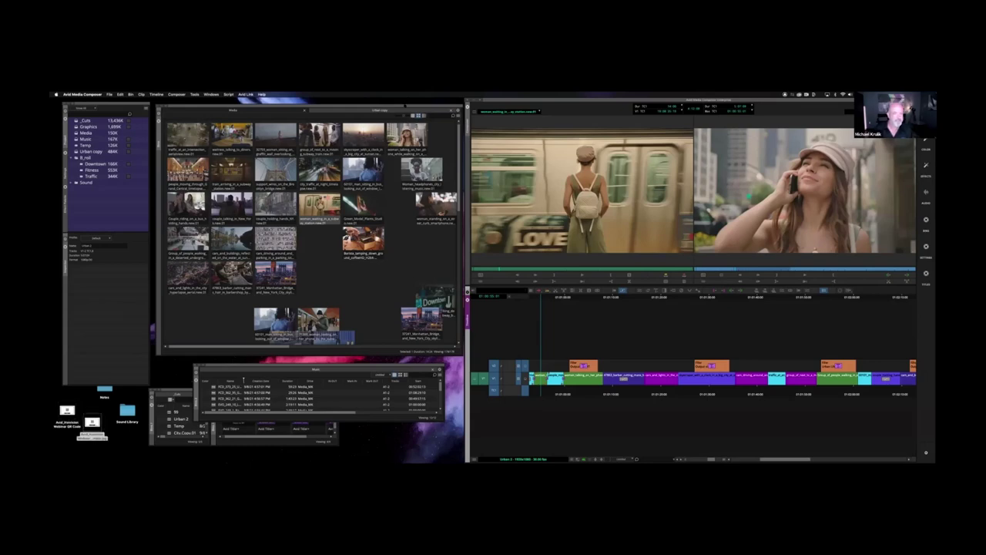
double_click(92, 422)
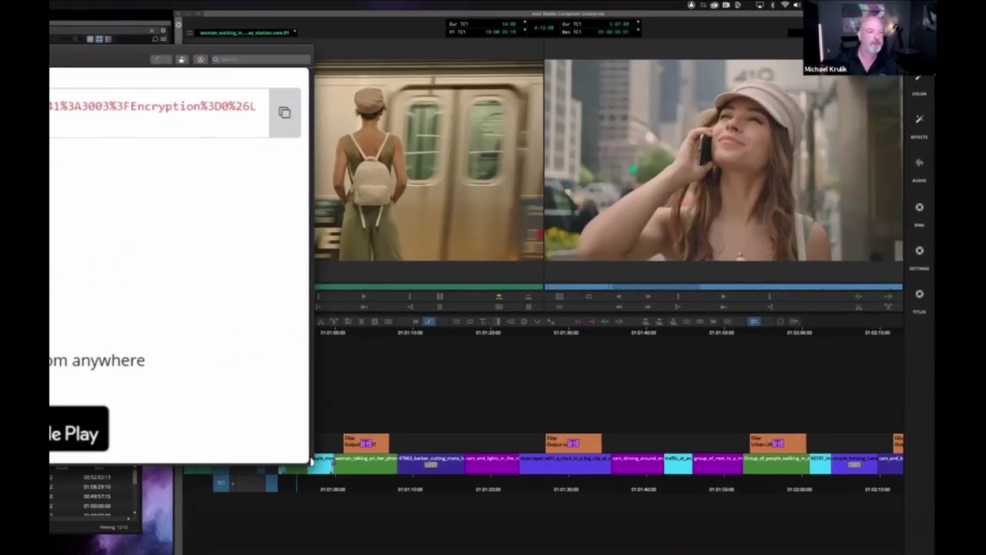
click(311, 461)
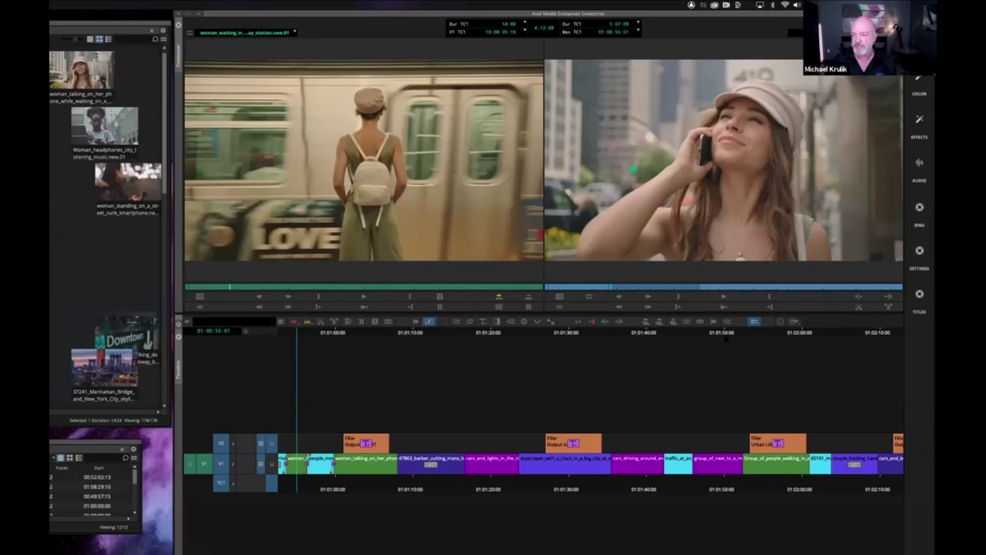
Reopen the SRT settings, confirm Caller mode, port 3002, latency 200, Medium quality, and close
click(797, 324)
mouse_move(846, 351)
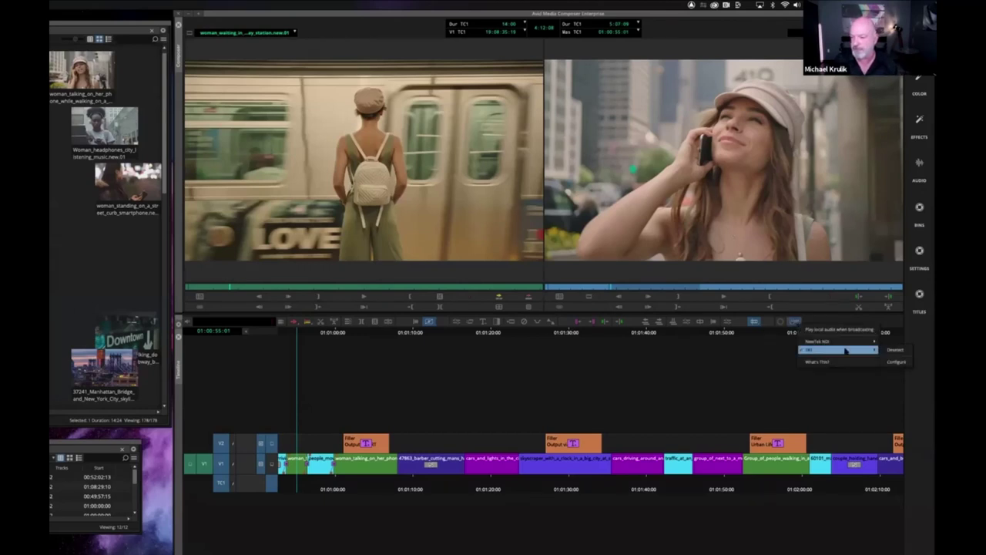
click(896, 361)
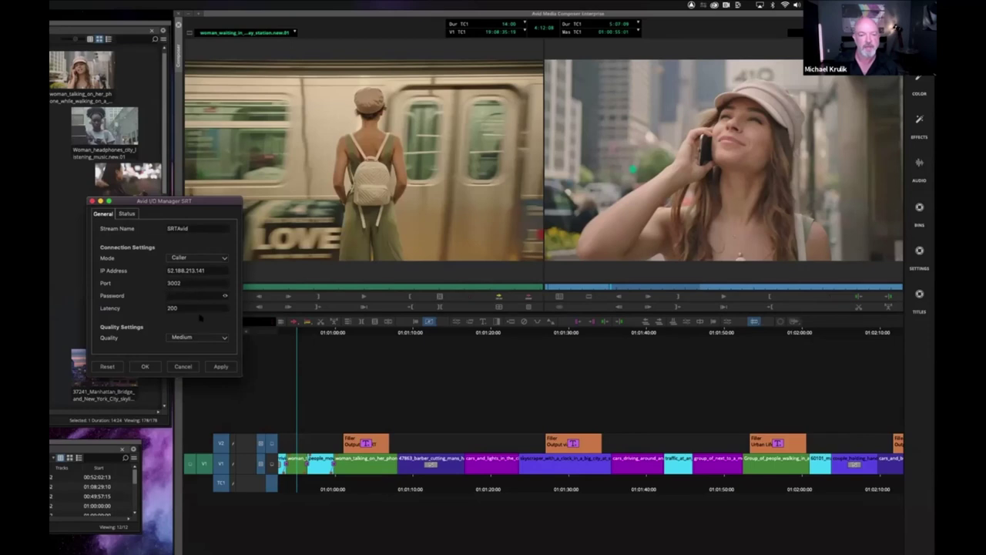
click(145, 366)
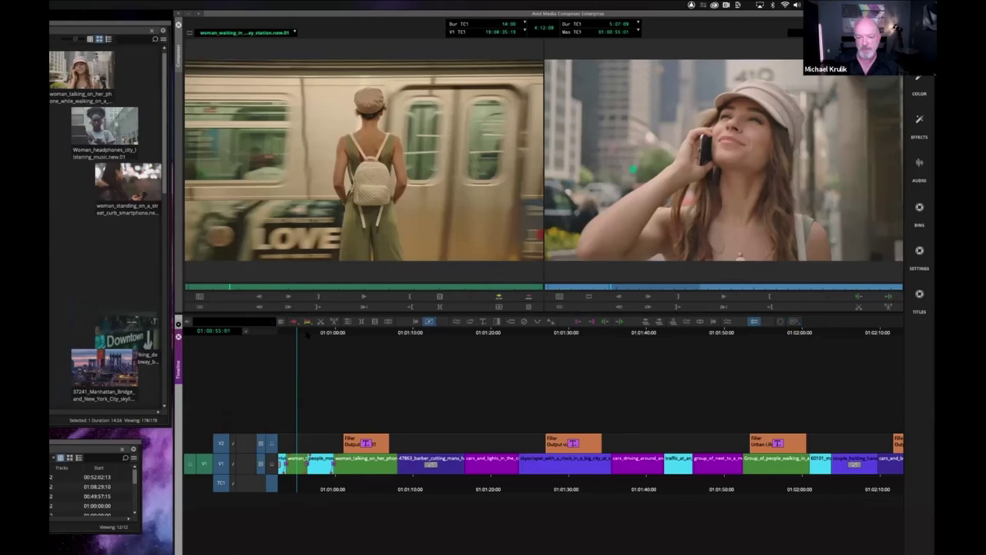
Step back one frame, enable the record monitor's broadcast output, and play the sequence
key(Left)
click(767, 297)
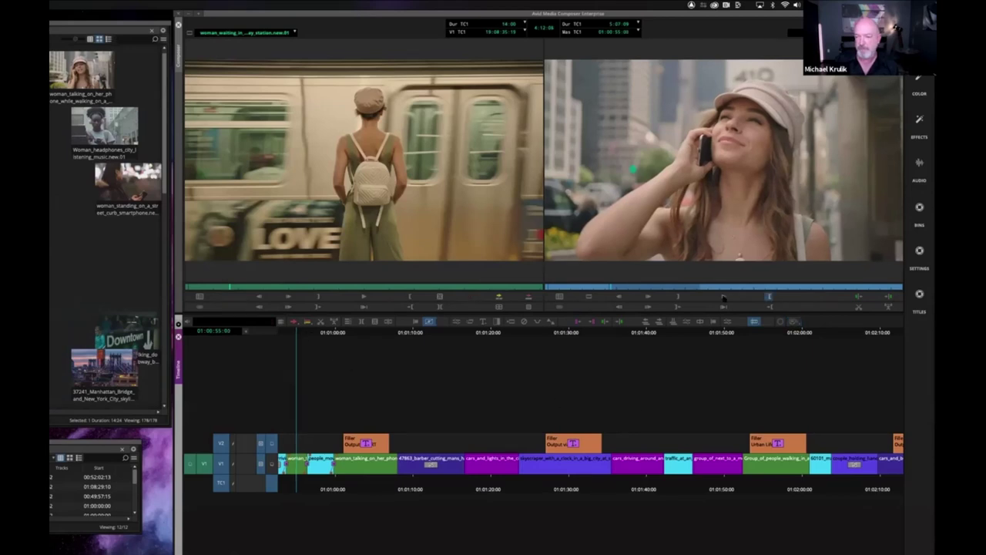
key(space)
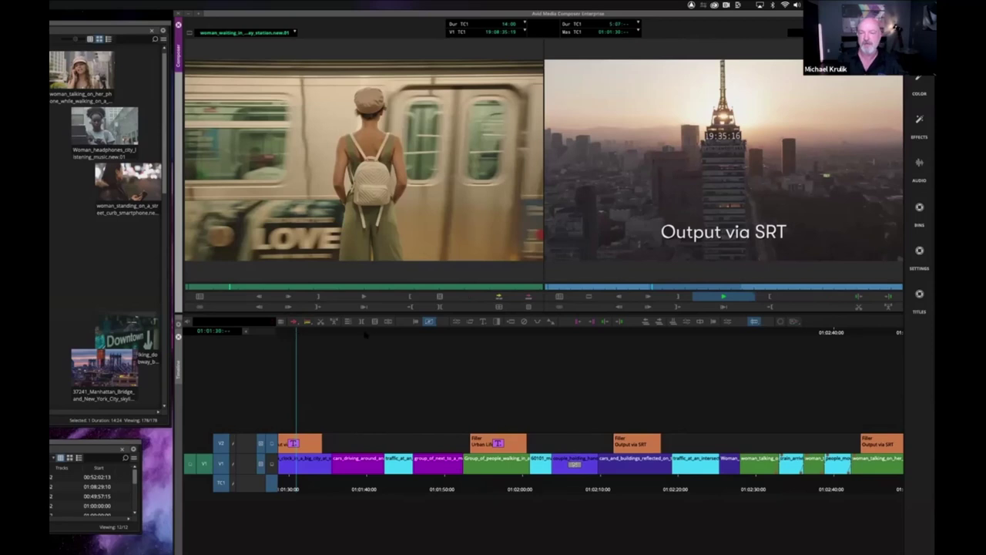
Jump ahead and frame-step back to 01:02:11:00 on the reflected-buildings shot before the Output via SRT title
click(724, 298)
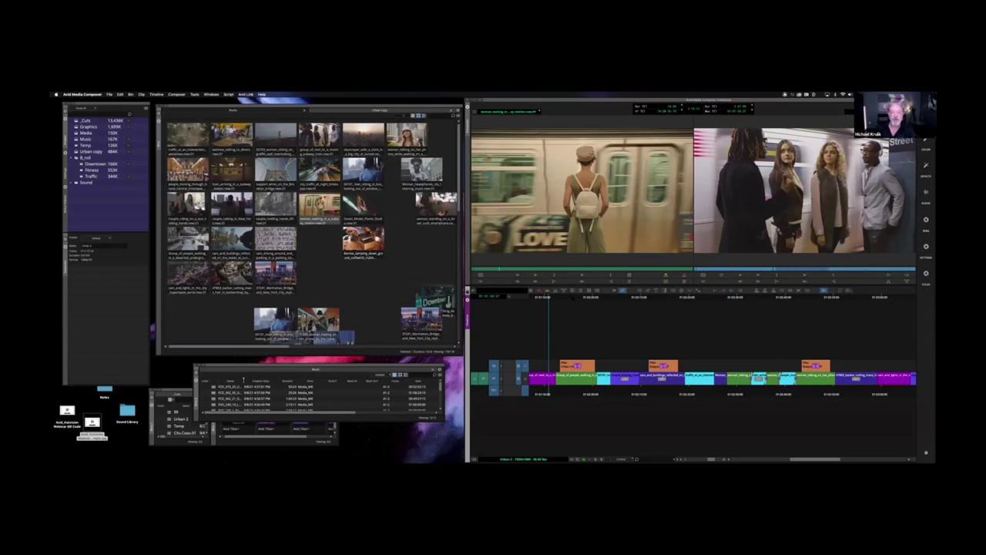
click(577, 308)
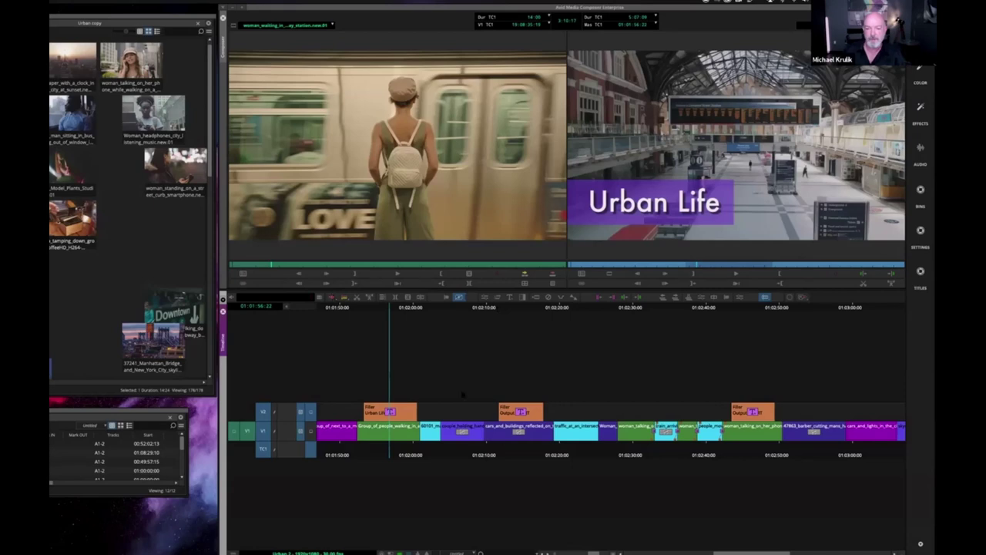
click(518, 429)
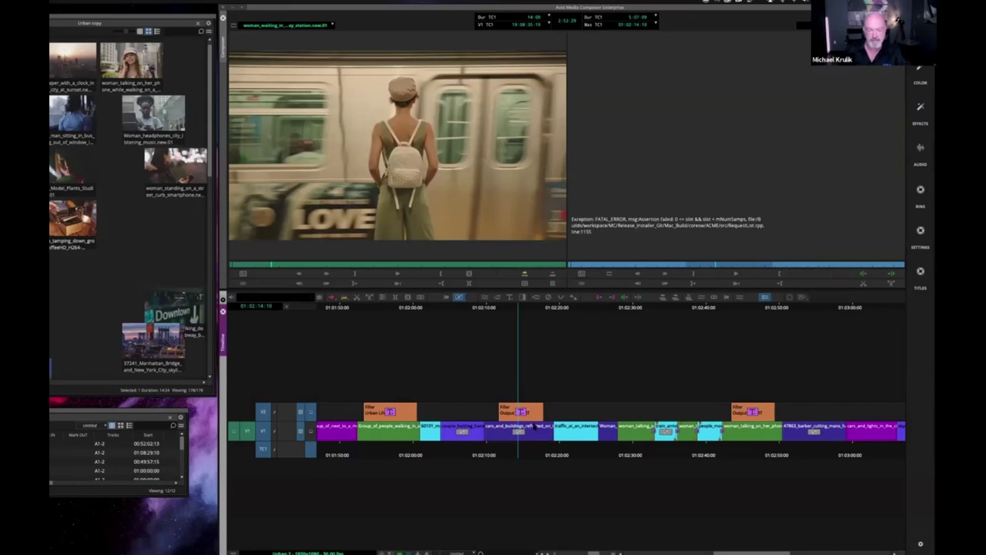
key(a)
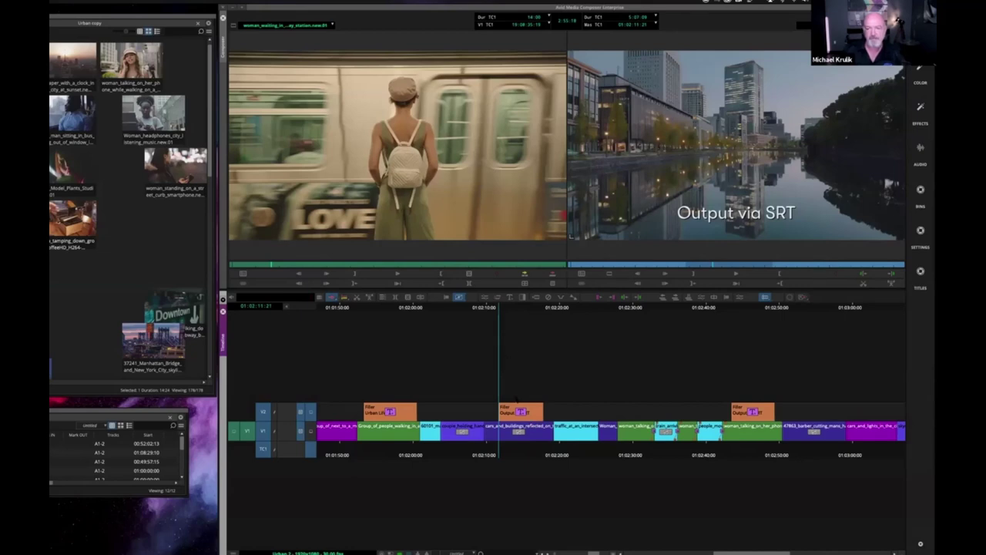
key(Left)
key(Left)
key(Left)
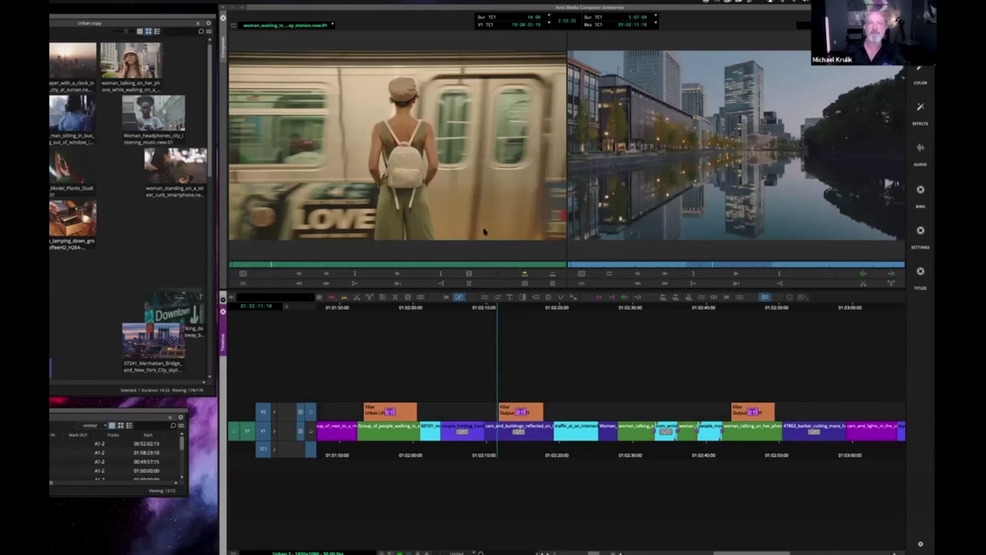
key(Left)
key(Left)
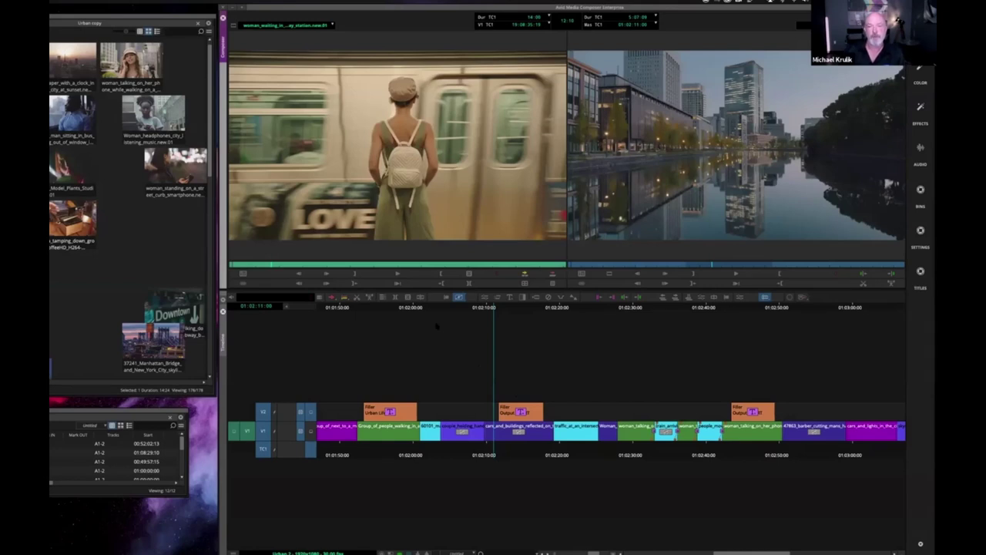
Enable Move Clip Leaves Filler and Segment Mode, then drag the reflection clip to the playhead on V1
right_click(436, 326)
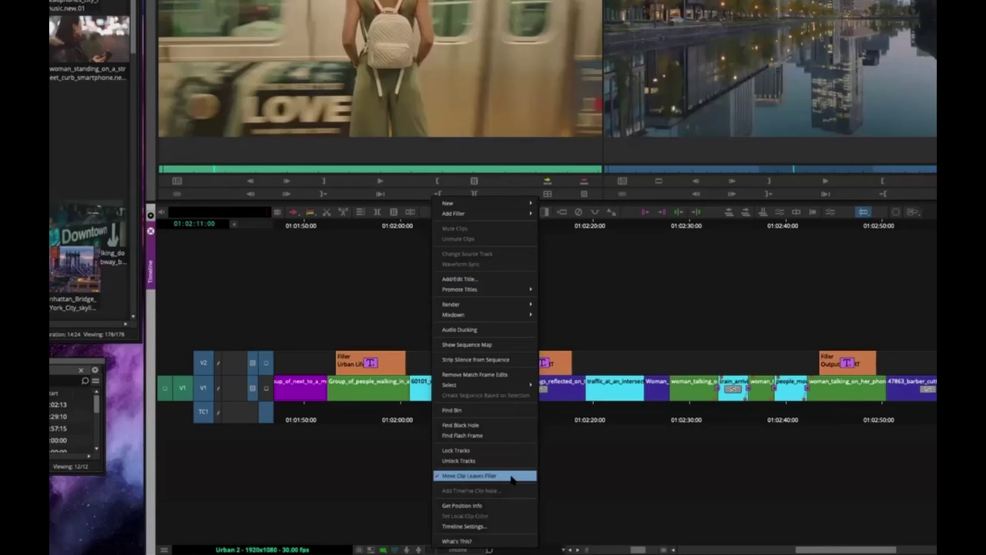
click(444, 477)
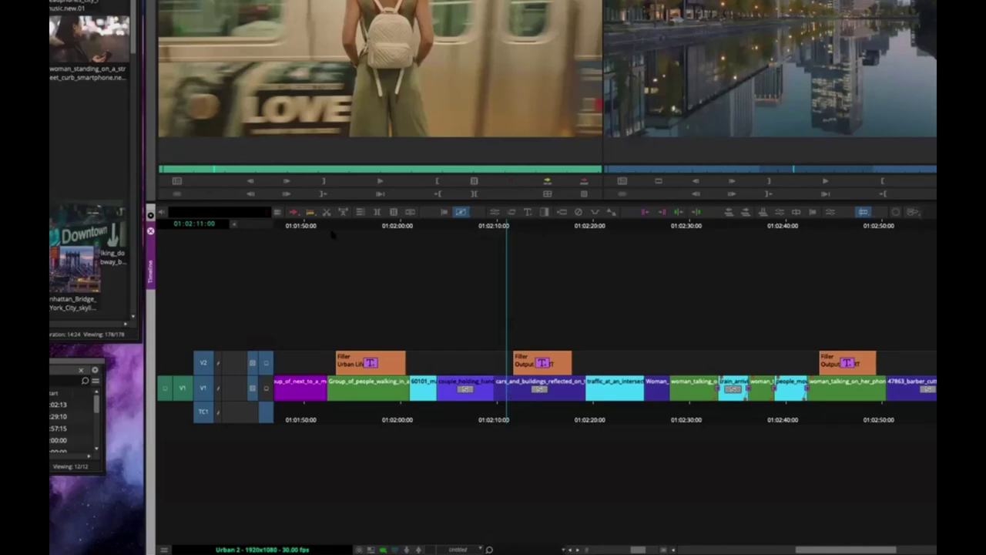
click(293, 212)
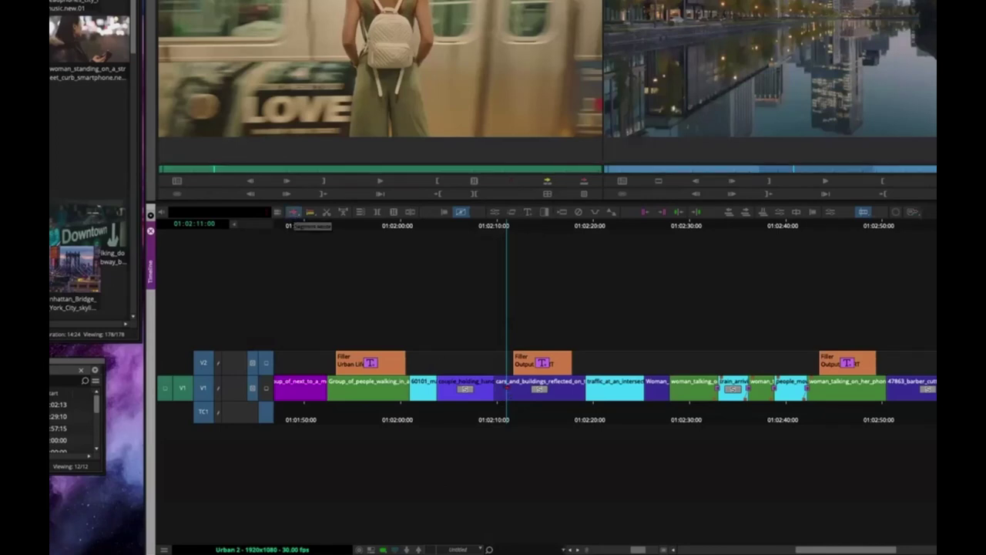
drag(508, 390, 532, 356)
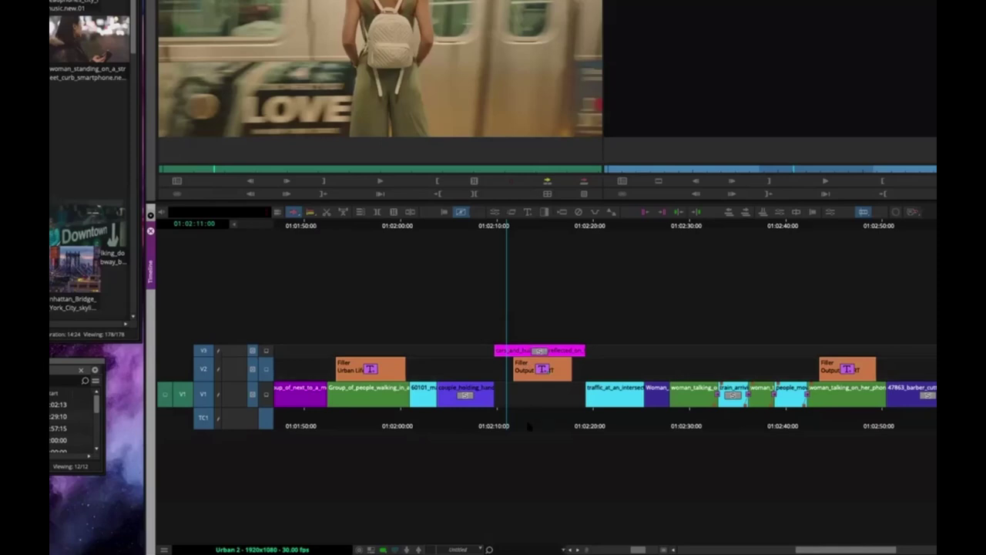
drag(530, 426, 497, 400)
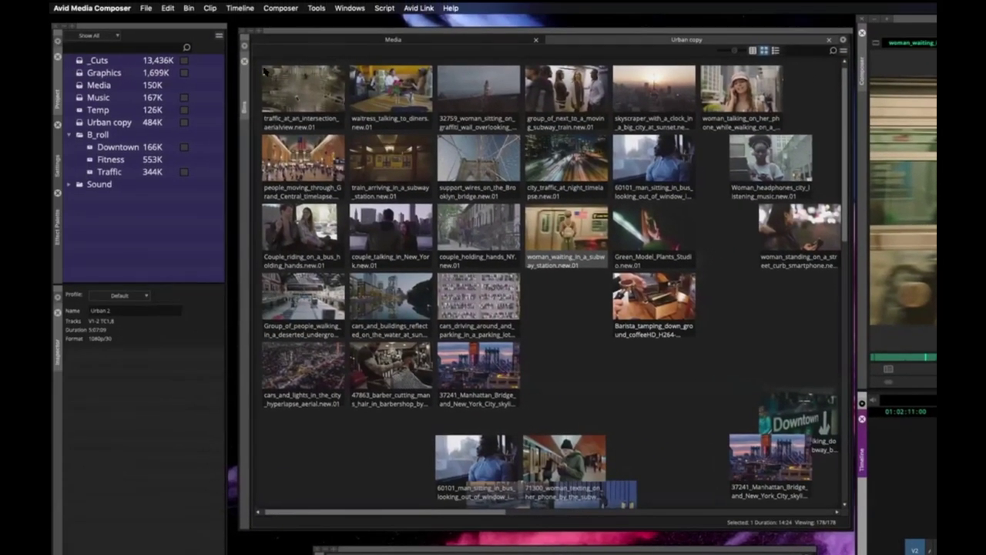
Look through the Timeline and Tools menus without choosing any command
click(240, 7)
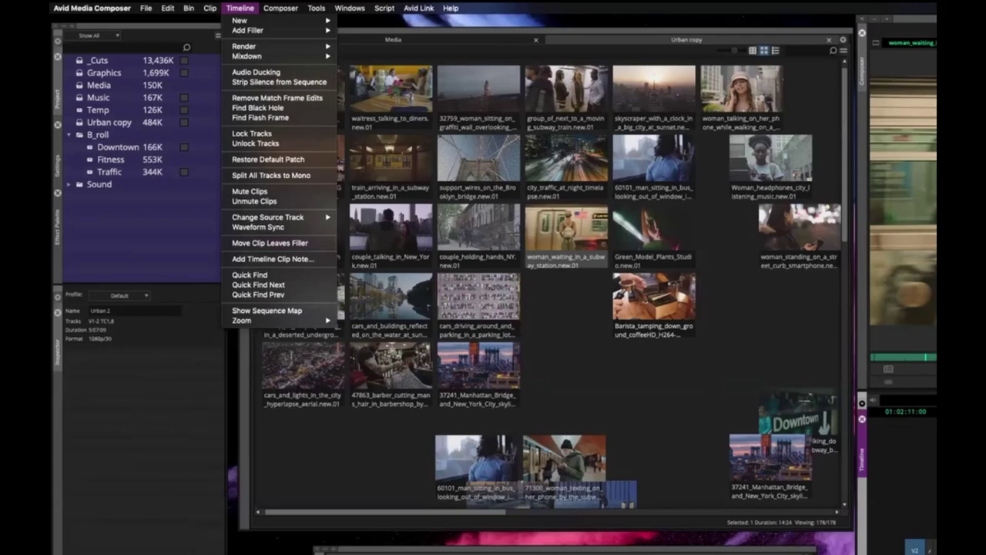
key(Escape)
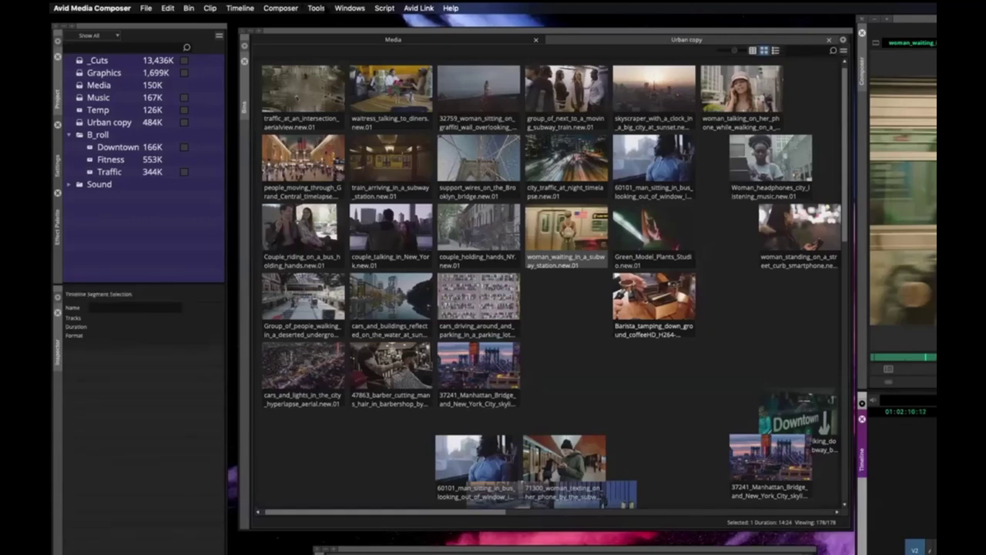
click(316, 8)
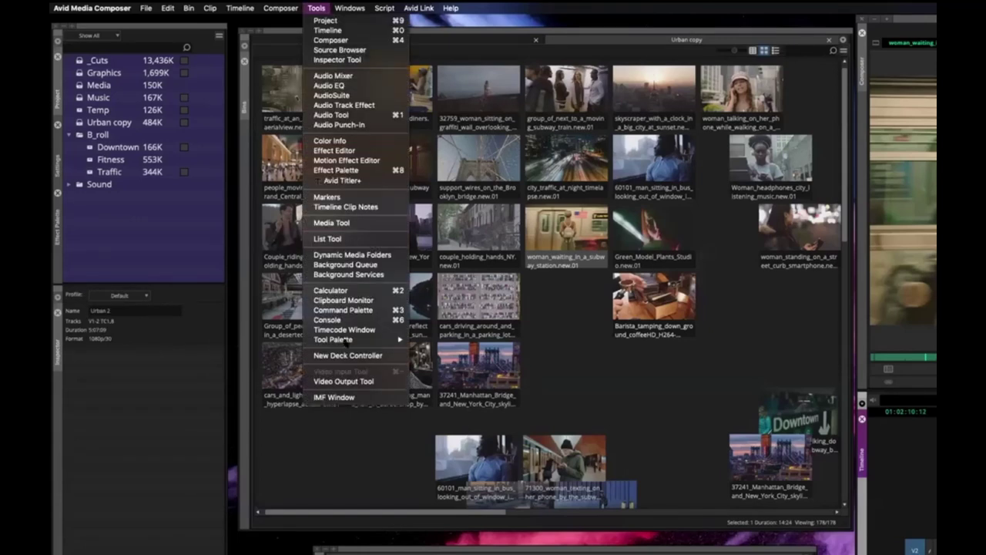
mouse_move(345, 342)
Review the project Format and User settings, return to the bin list, and bring up the Tools menu
click(60, 157)
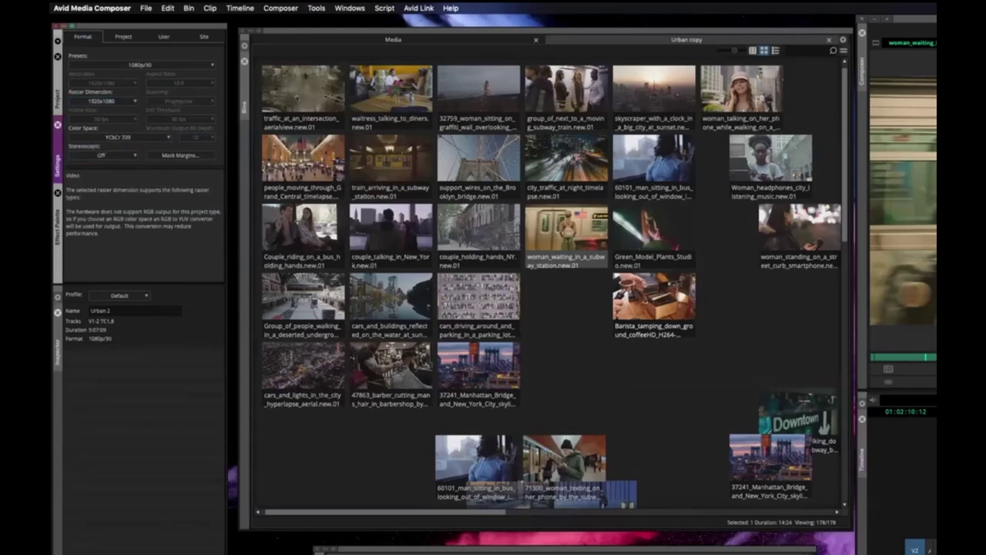
click(164, 36)
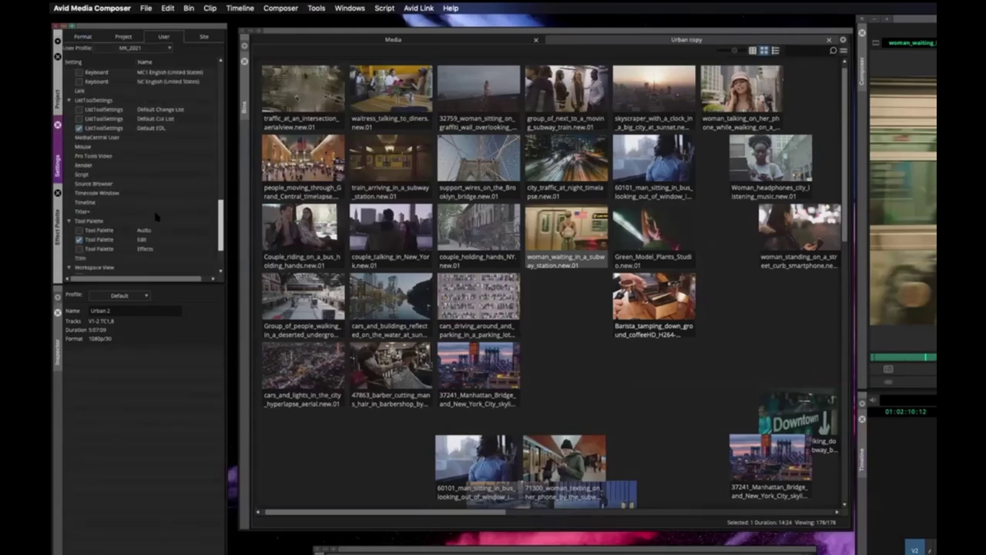
scroll(139, 213, down, 2)
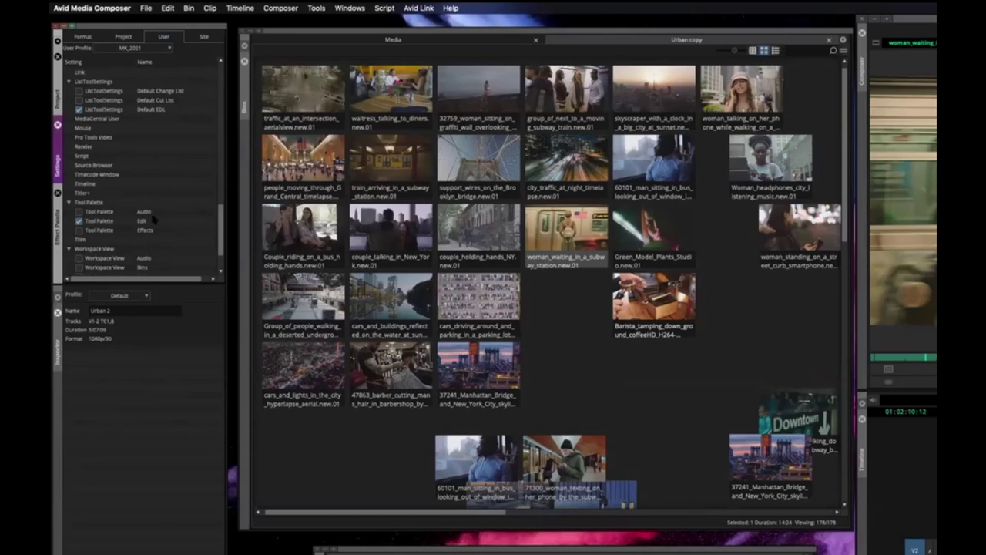
click(58, 94)
click(314, 8)
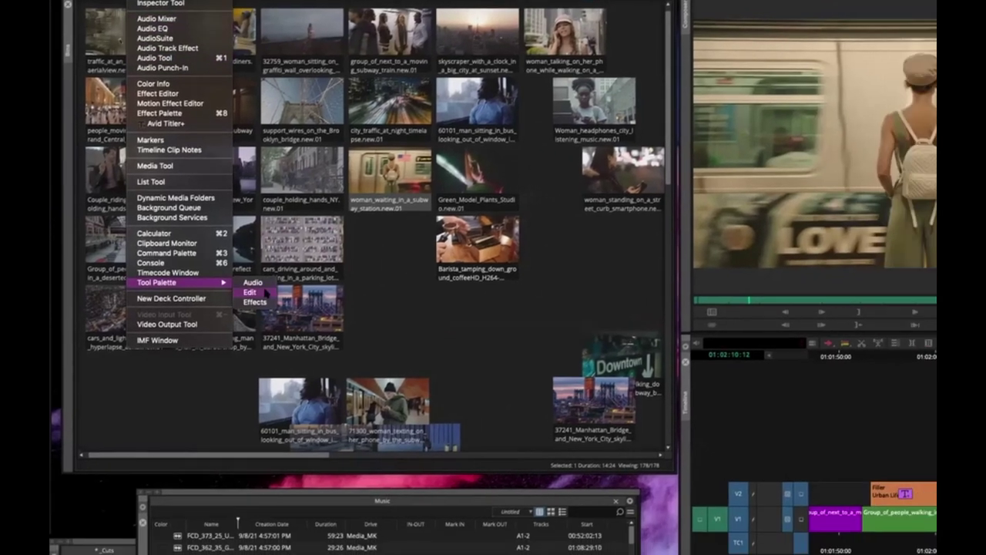
Open a floating Tool Palette, try it large, then shrink it and move it over the monitor
click(890, 363)
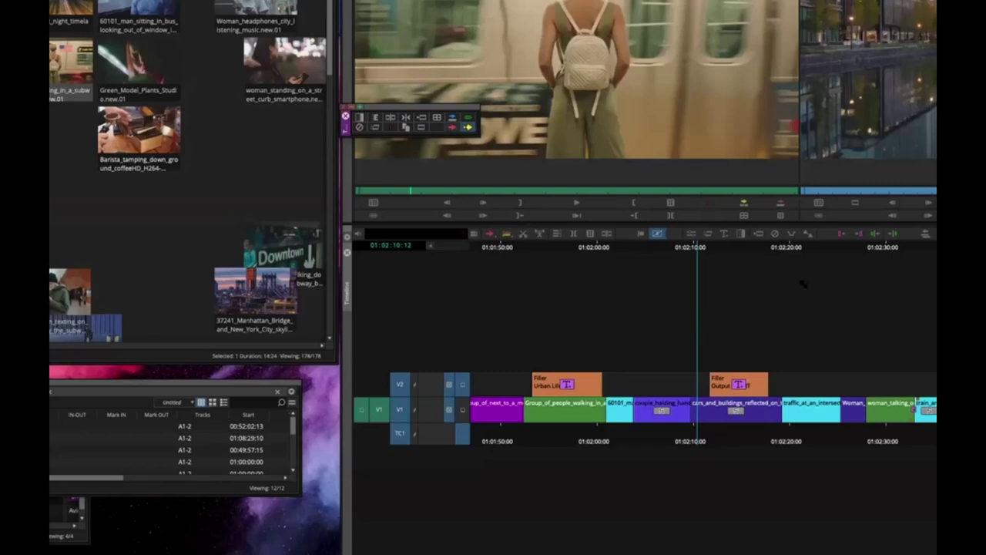
drag(804, 285, 804, 283)
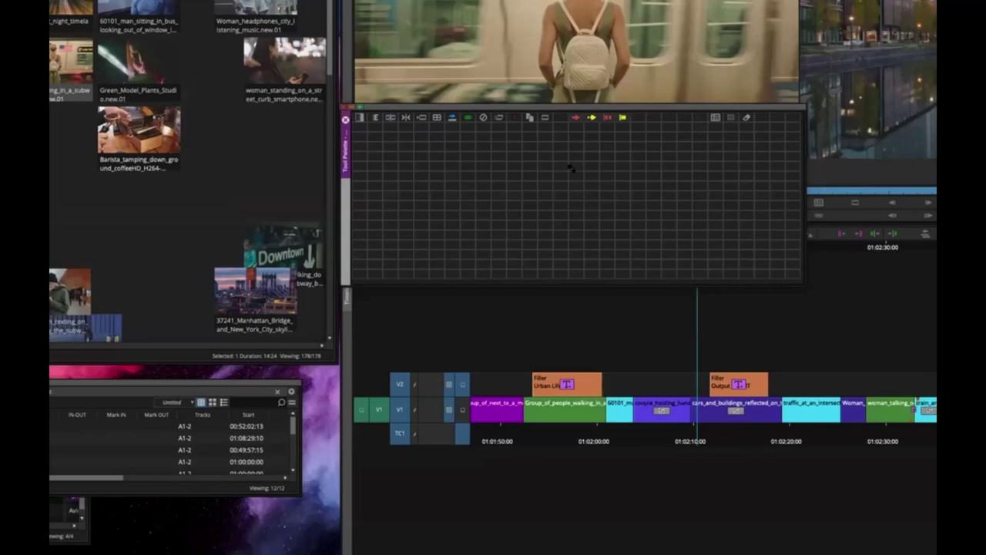
click(512, 107)
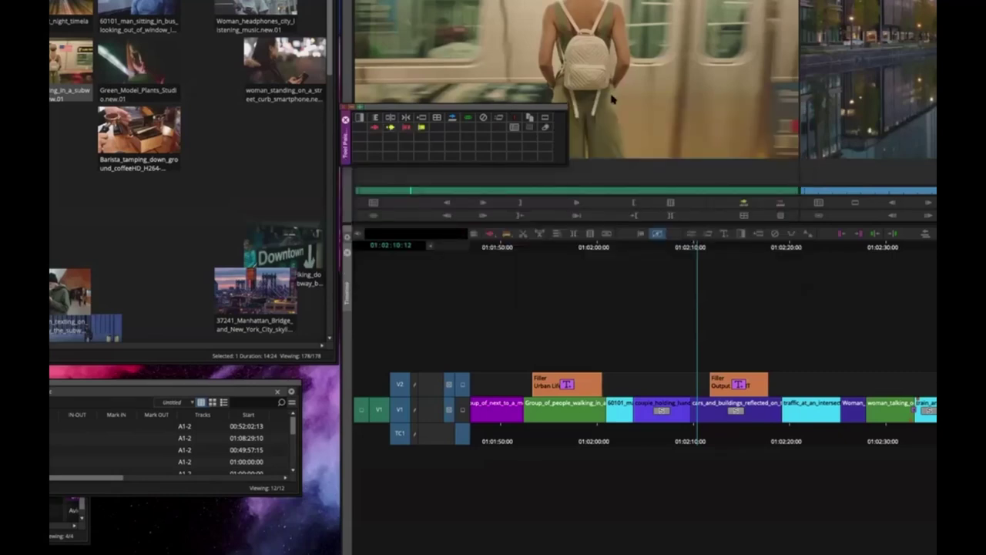
drag(487, 163, 451, 131)
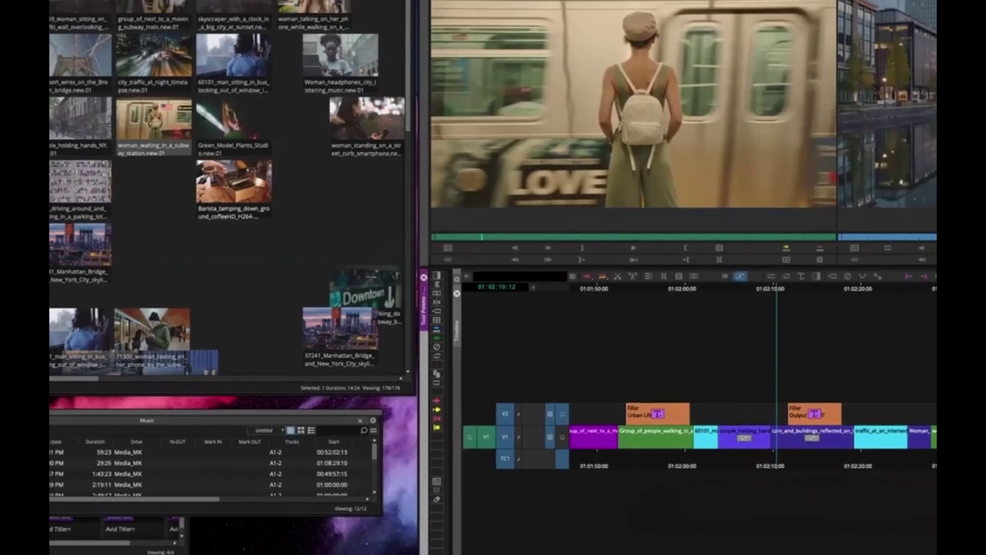
Open a second Tool Palette and dock it along the bottom of the Music bin
click(70, 7)
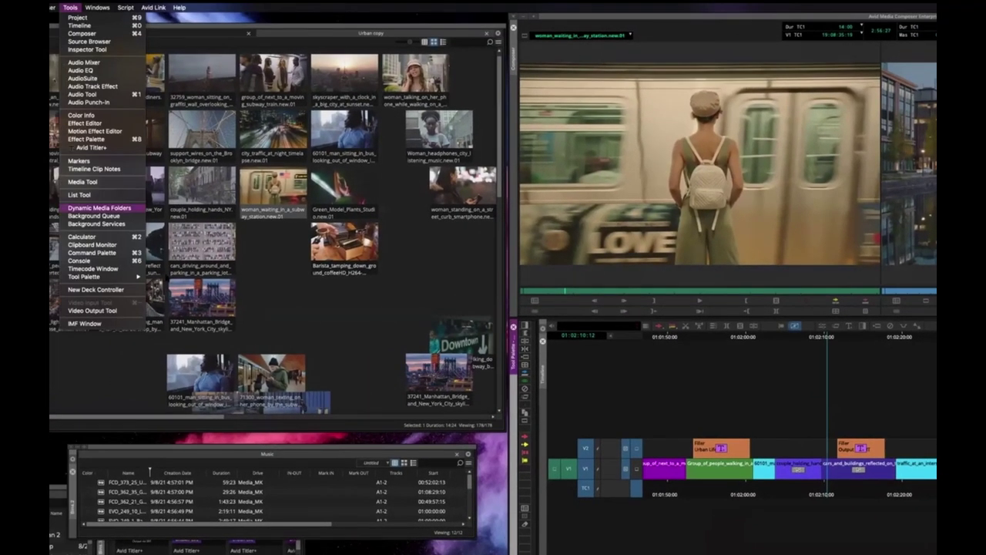
drag(85, 276, 598, 254)
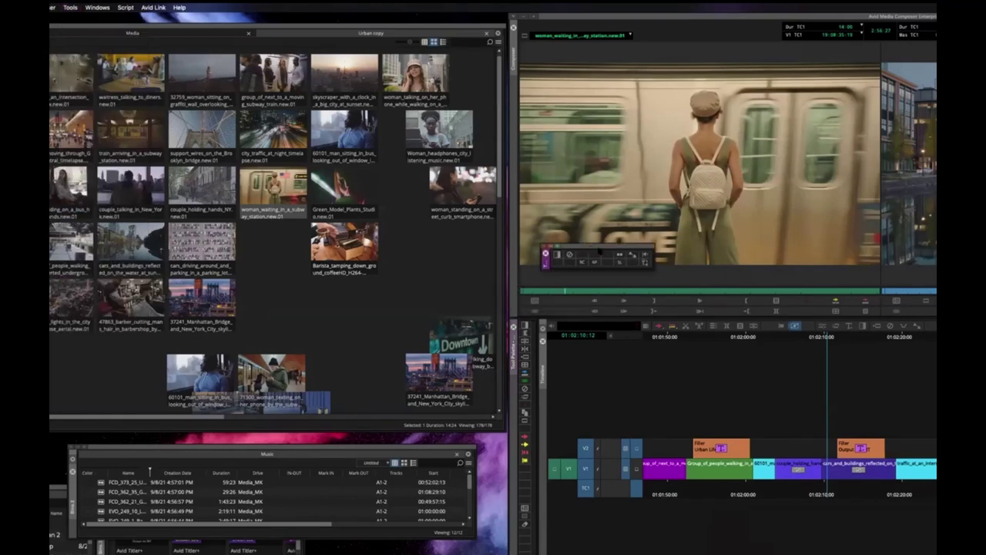
click(620, 262)
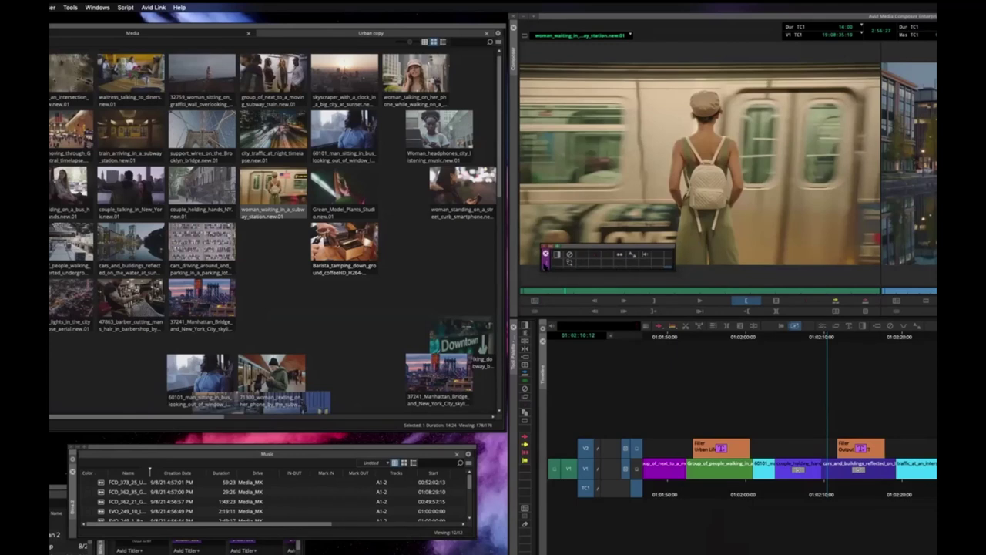
drag(465, 489, 524, 501)
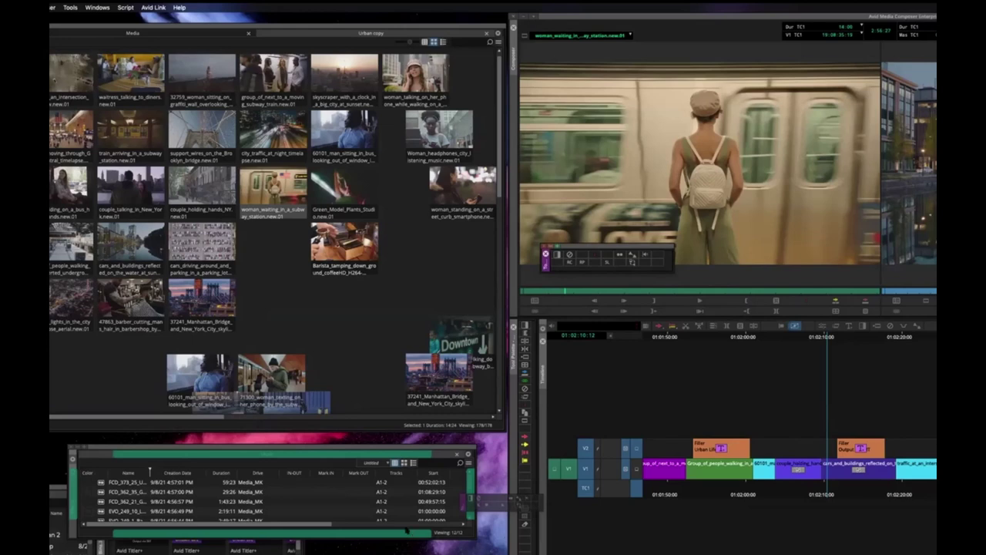
drag(407, 531, 408, 530)
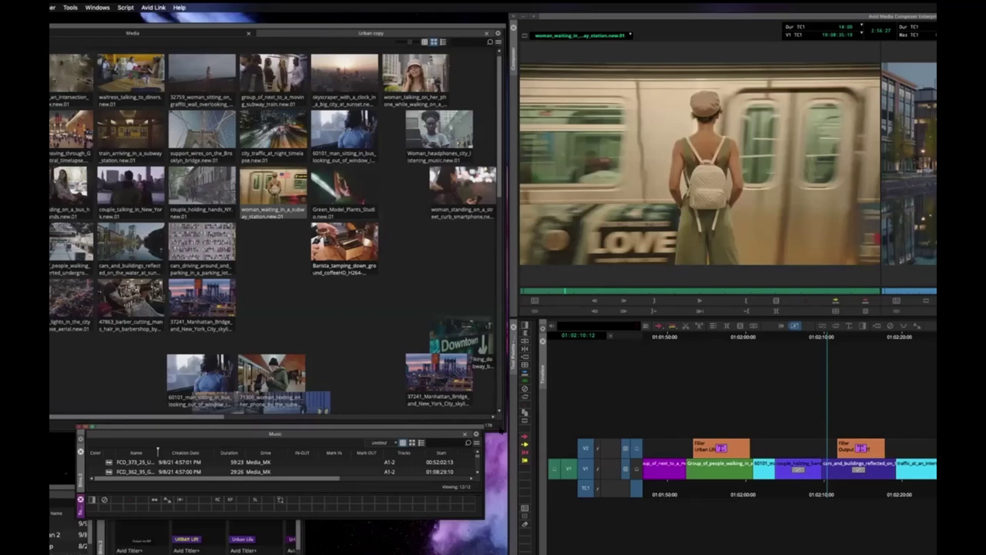
Remove the docked palette, select couple_holding_hands_NY, and make the Urban copy thumbnails smaller
click(81, 499)
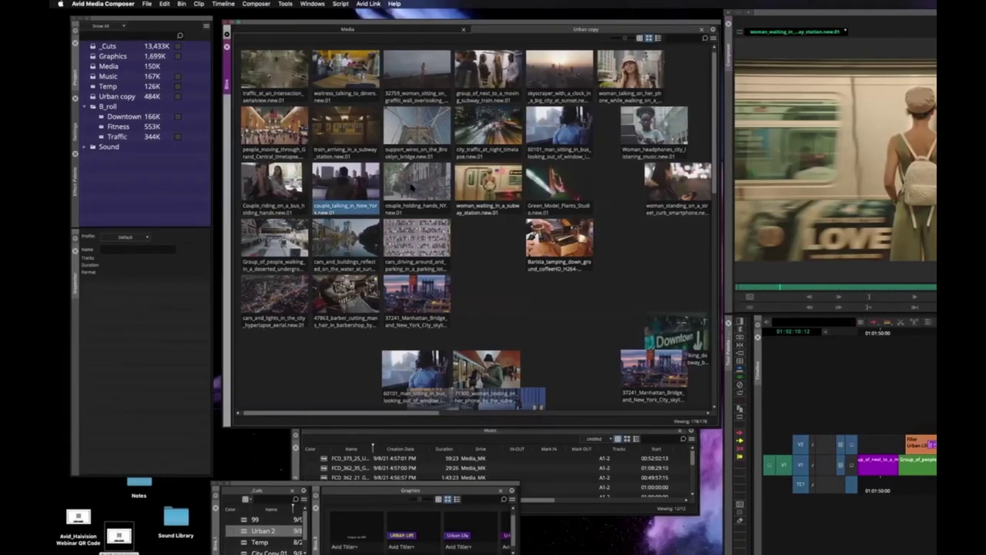
click(366, 189)
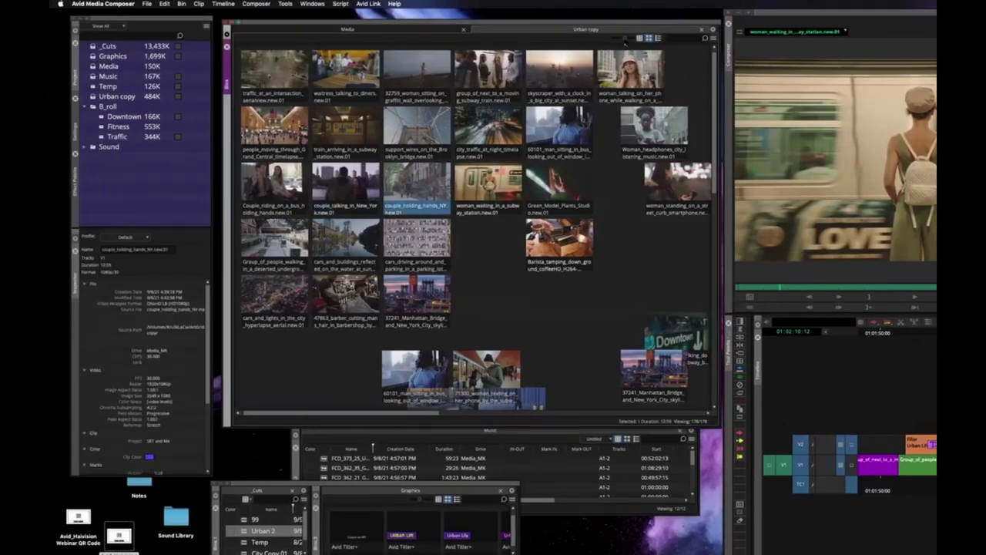
drag(624, 40, 617, 40)
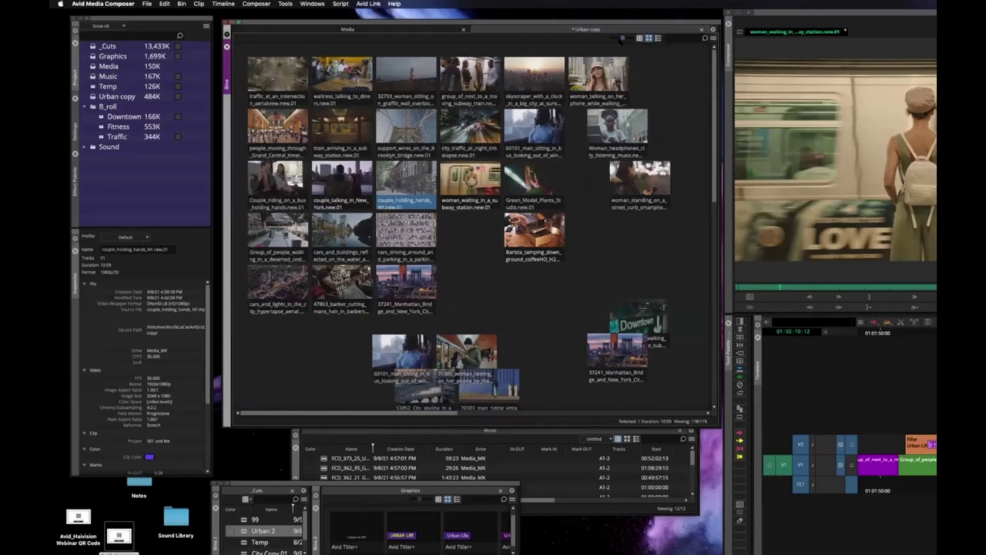
scroll(704, 144, down, 5)
scroll(704, 144, right, 5)
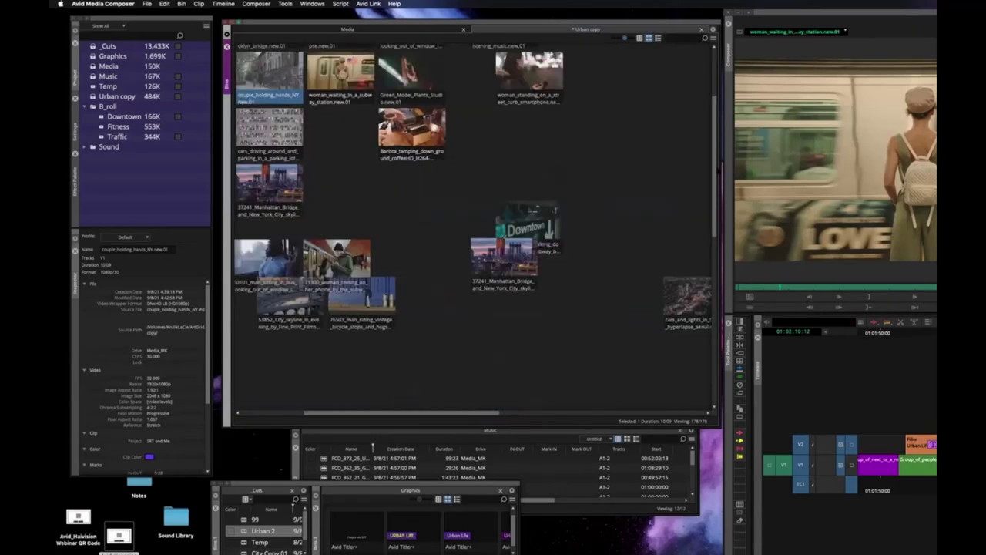
scroll(474, 231, up, 3)
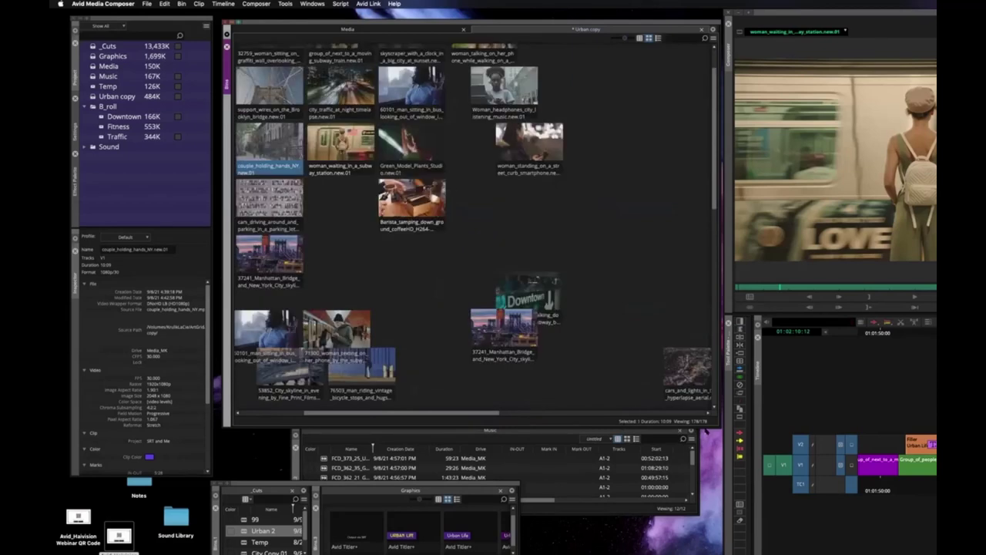
Marquee-select the lower-right clips and reposition 71300_woman_texting and 60101_man_sitting
drag(591, 362, 507, 305)
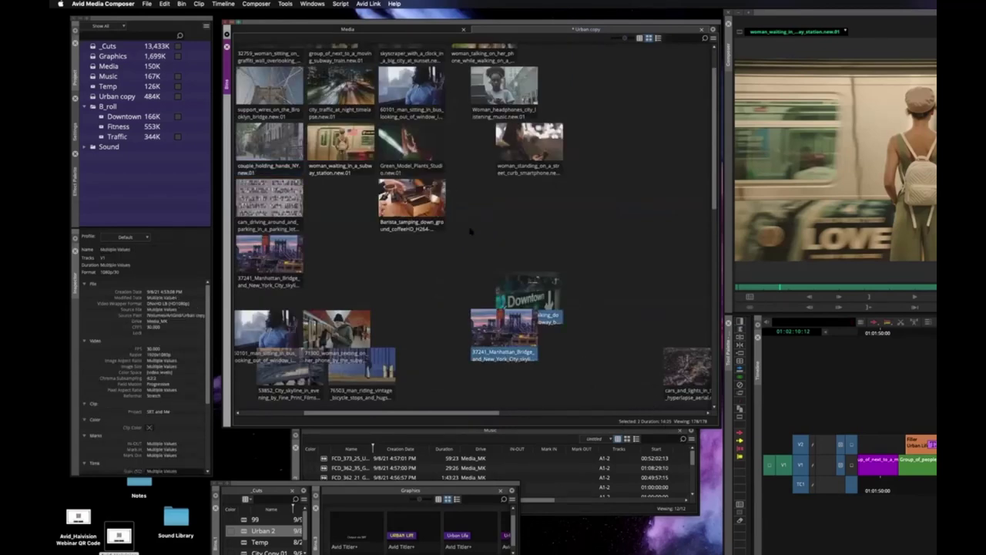
scroll(487, 416, left, 3)
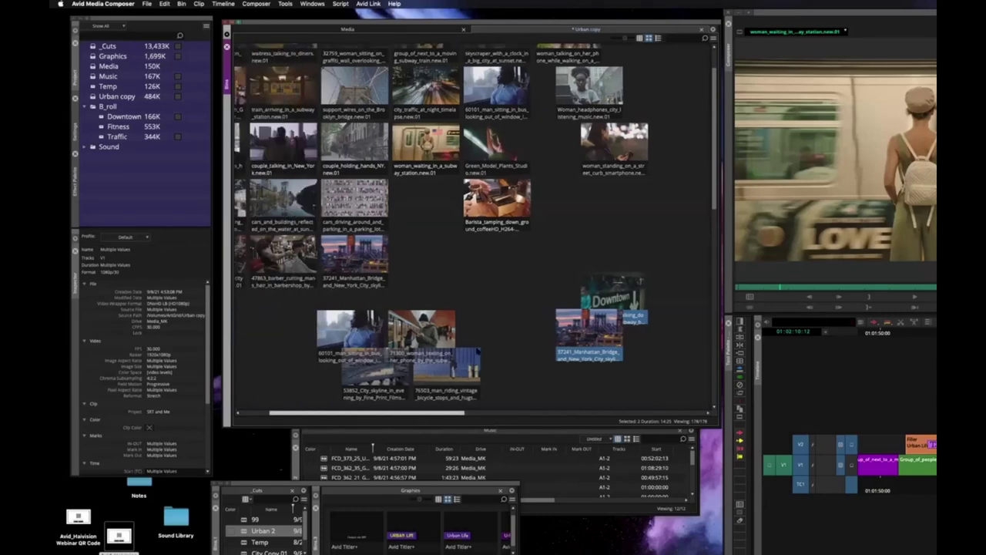
scroll(492, 333, left, 2)
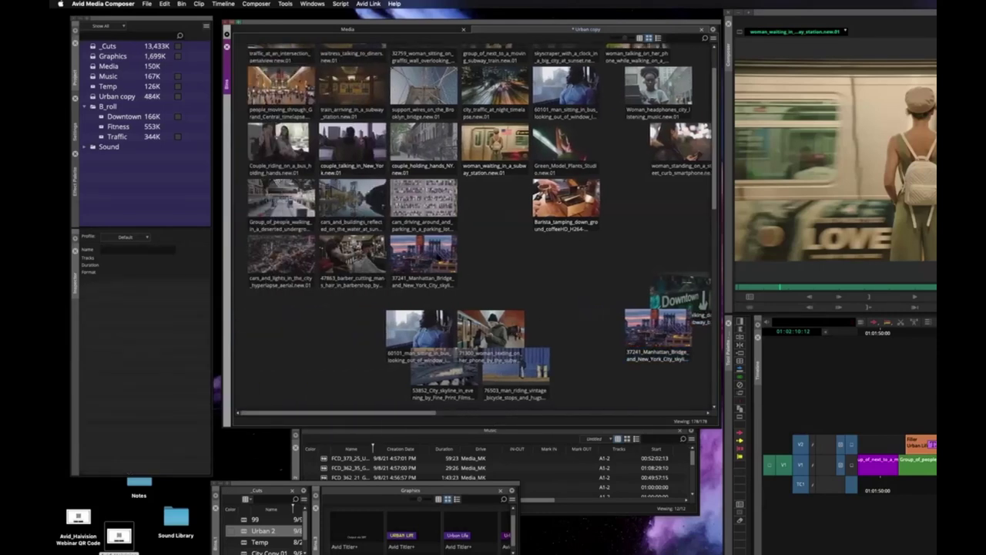
drag(484, 317, 513, 299)
drag(451, 317, 438, 344)
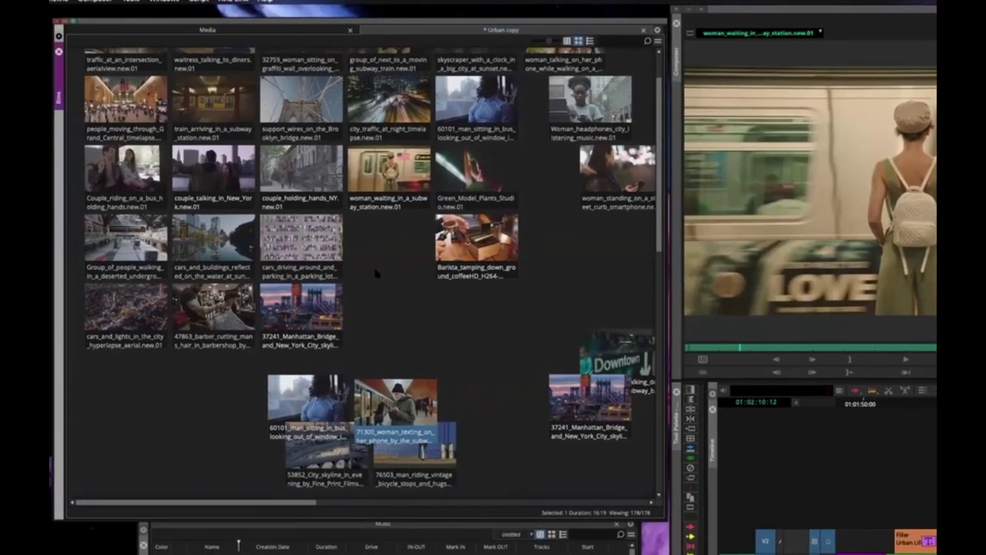
Turn on temporary Snap to Grid and move the 76503 and bicycle clips beside the skyline
right_click(398, 265)
mouse_move(429, 406)
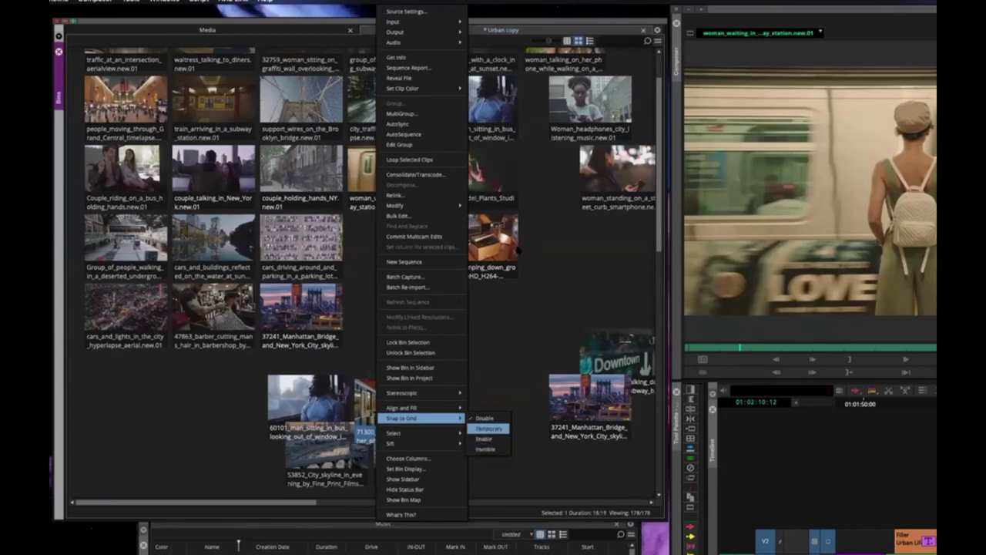
click(489, 429)
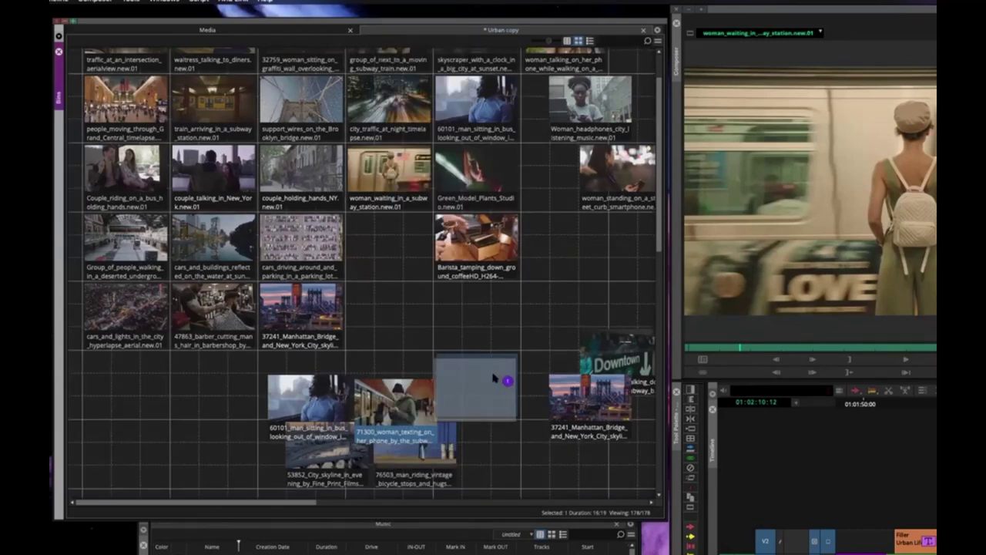
drag(406, 447, 447, 424)
drag(335, 451, 368, 428)
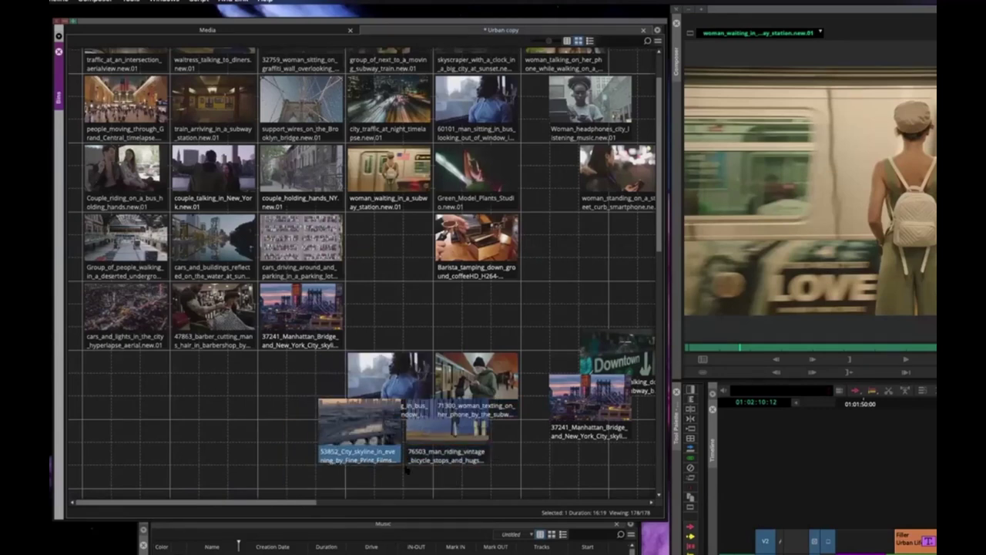
Select the four lower clips, move them to the left, and adjust thumbnail size
shift+click(477, 434)
shift+click(475, 390)
shift+click(404, 430)
drag(379, 428, 302, 413)
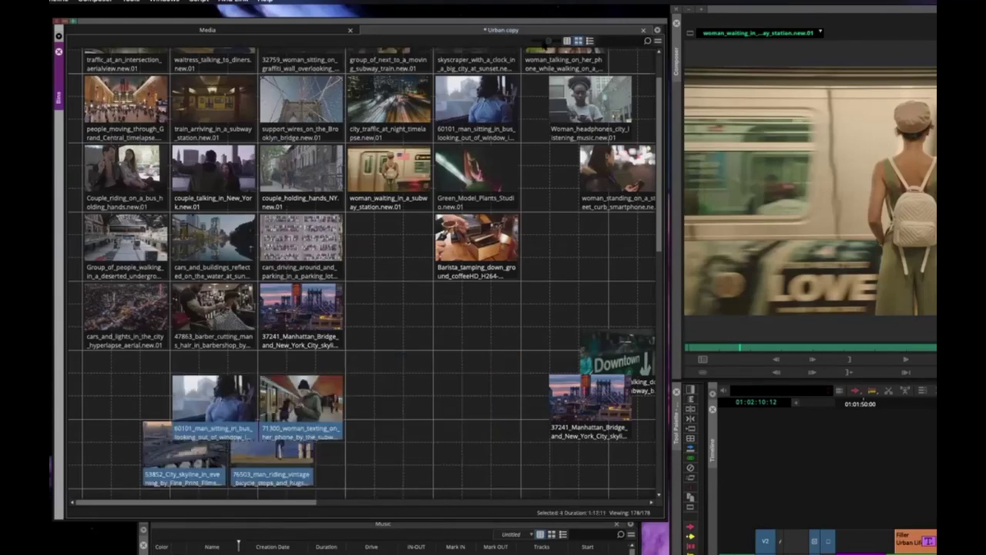
drag(552, 40, 544, 41)
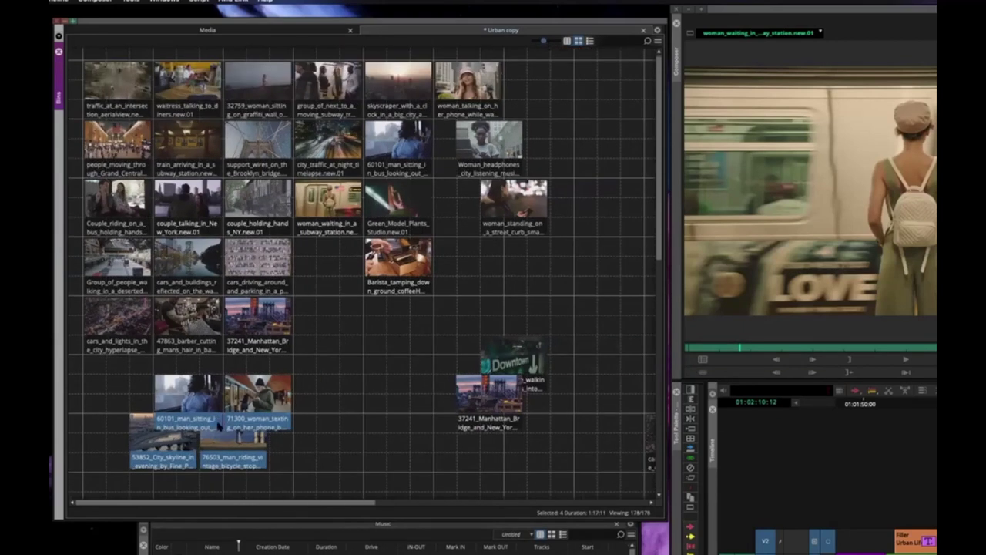
key(ctrl+l)
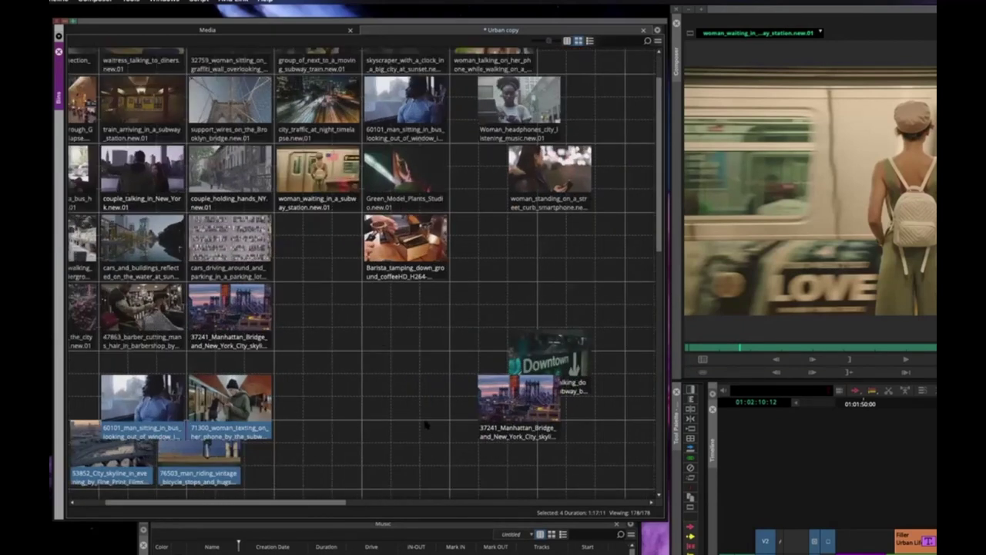
Make the bin's snap grid invisible and nudge the four selected clips rightward
right_click(428, 426)
mouse_move(451, 418)
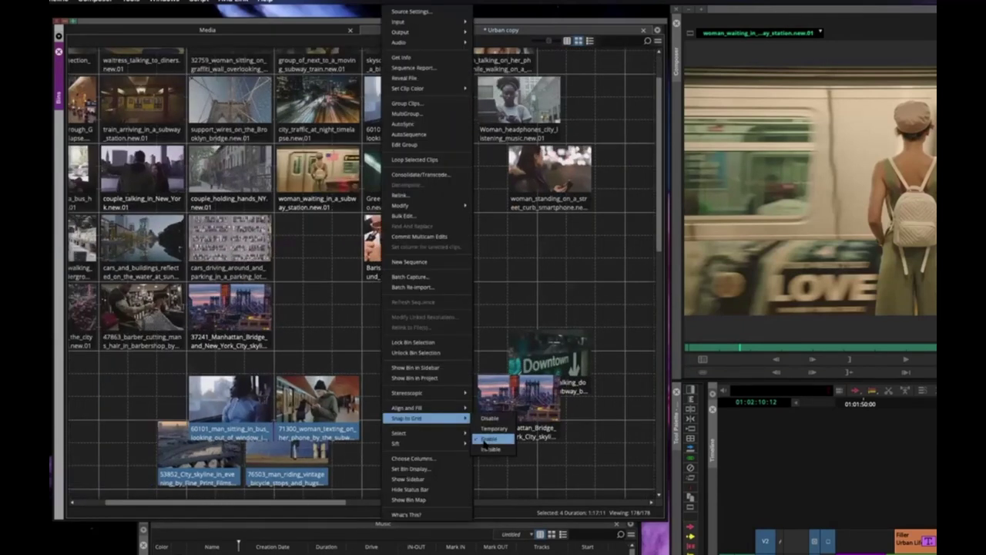
click(488, 449)
drag(305, 413, 325, 413)
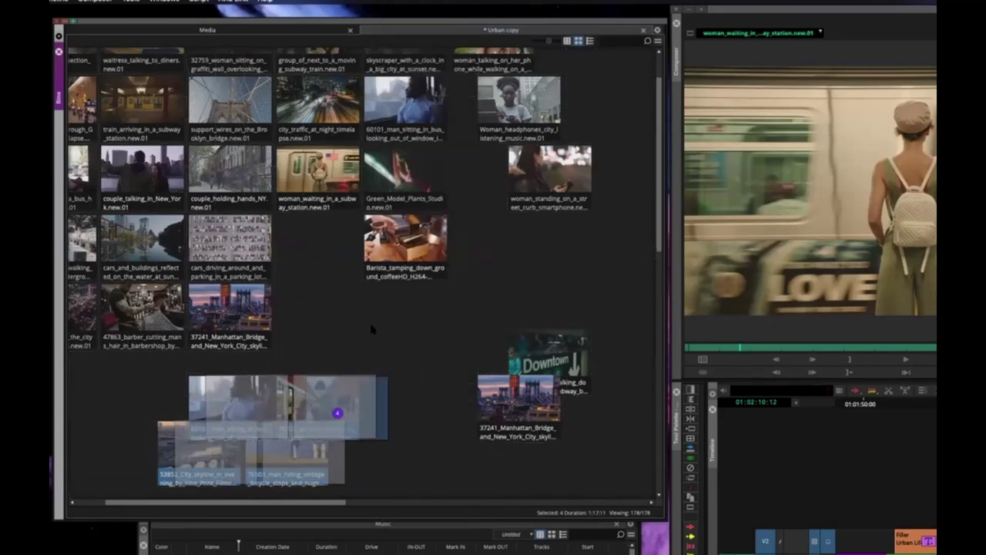
Lasso the Downtown and Manhattan Bridge clips and move them slightly left toward the cluster
right_click(408, 440)
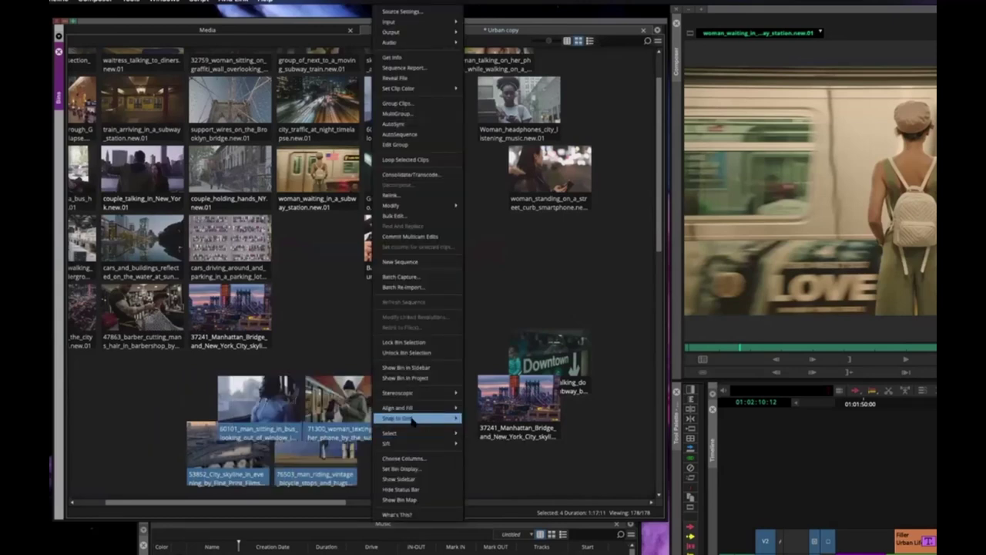
key(Escape)
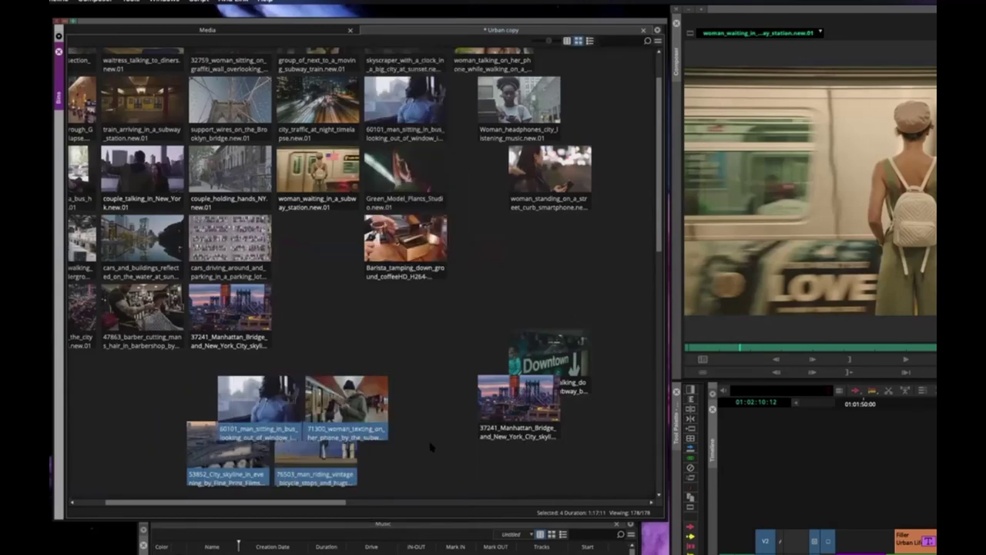
drag(464, 321, 561, 441)
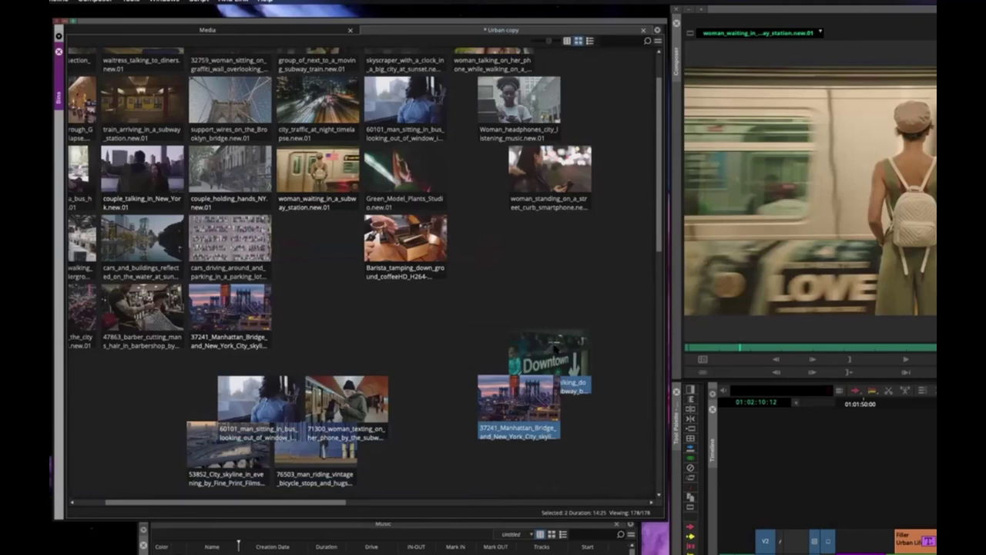
drag(553, 356, 509, 332)
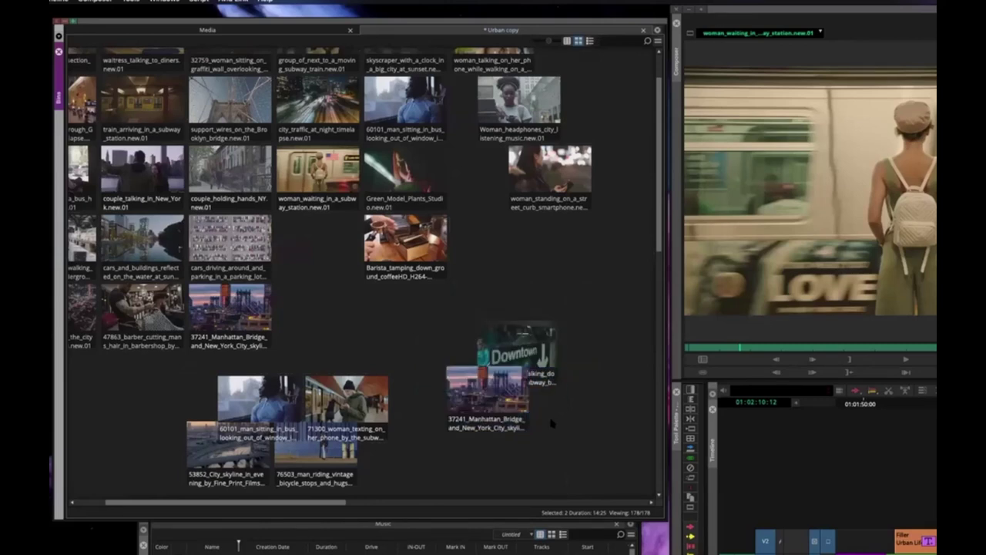
Re-enable Snap to Grid and switch the Urban copy bin to Text view listing 178 clips
right_click(478, 248)
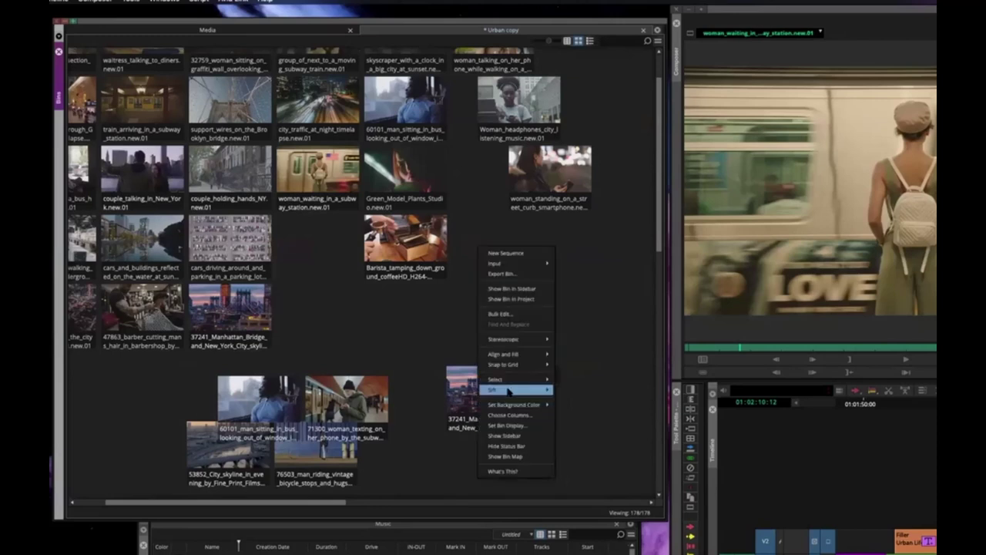
mouse_move(500, 367)
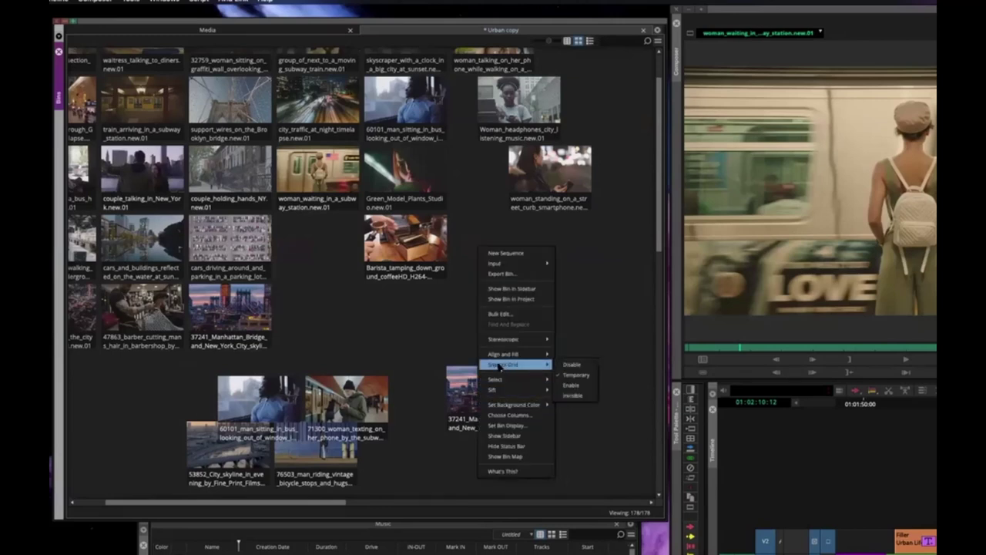
click(581, 383)
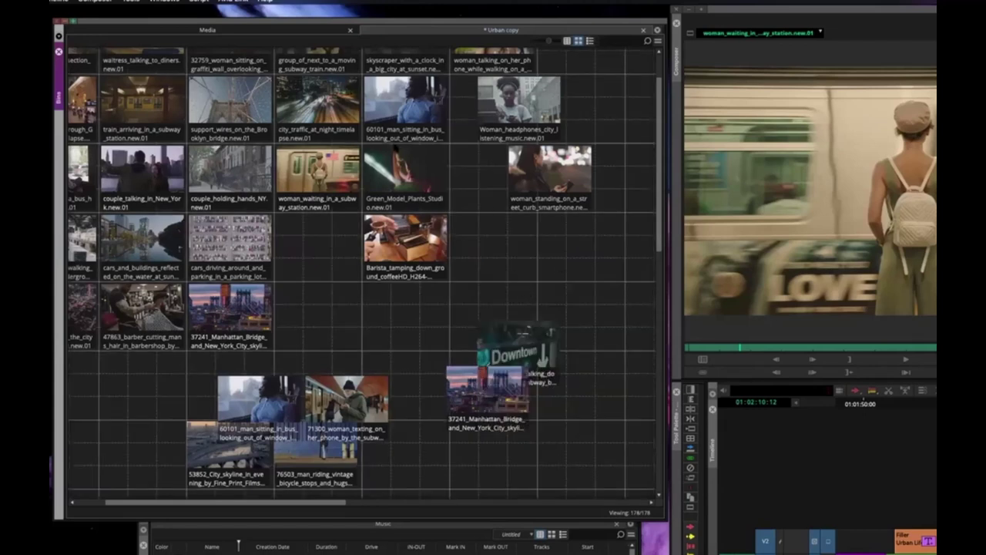
click(569, 43)
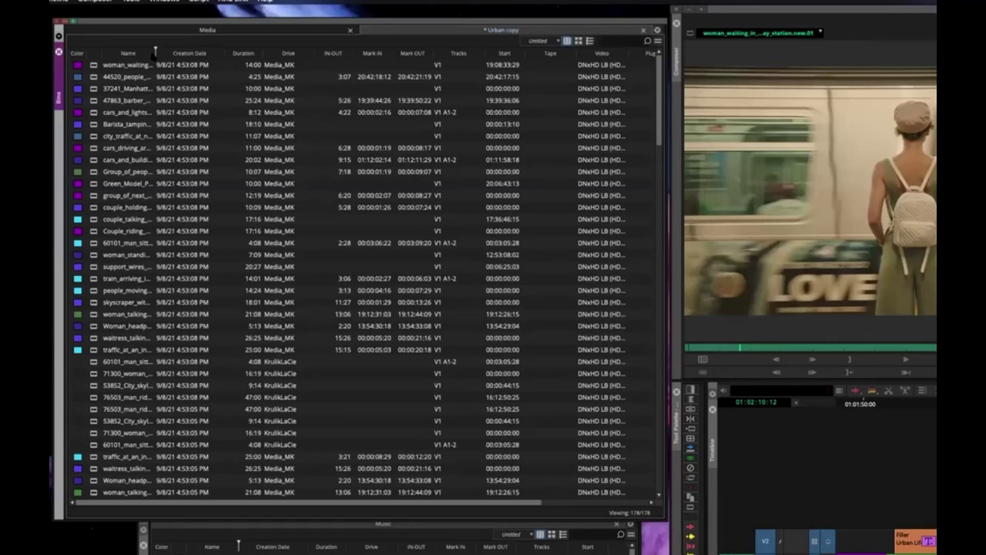
Auto-fit the Name column to show the full clip names
double_click(154, 52)
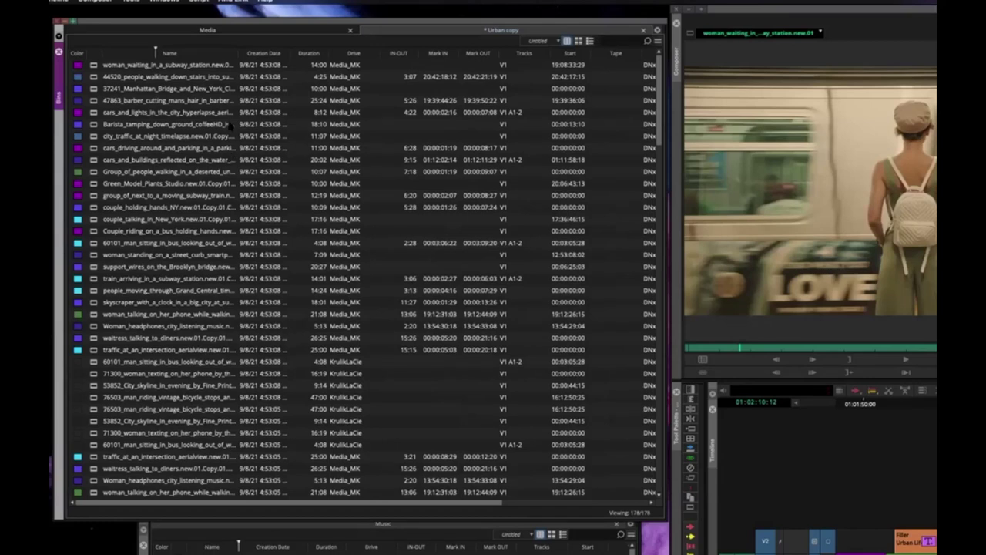
double_click(237, 57)
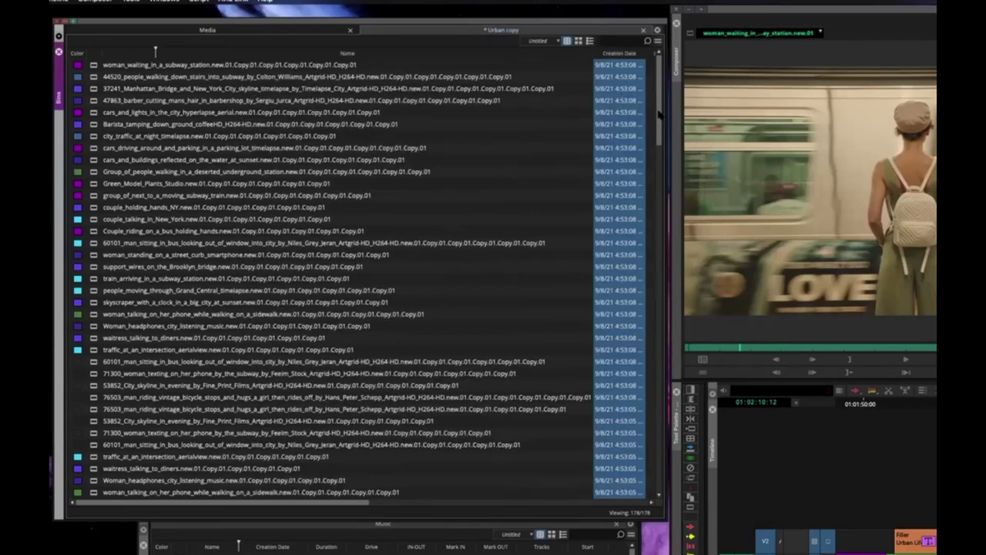
scroll(658, 141, down, 15)
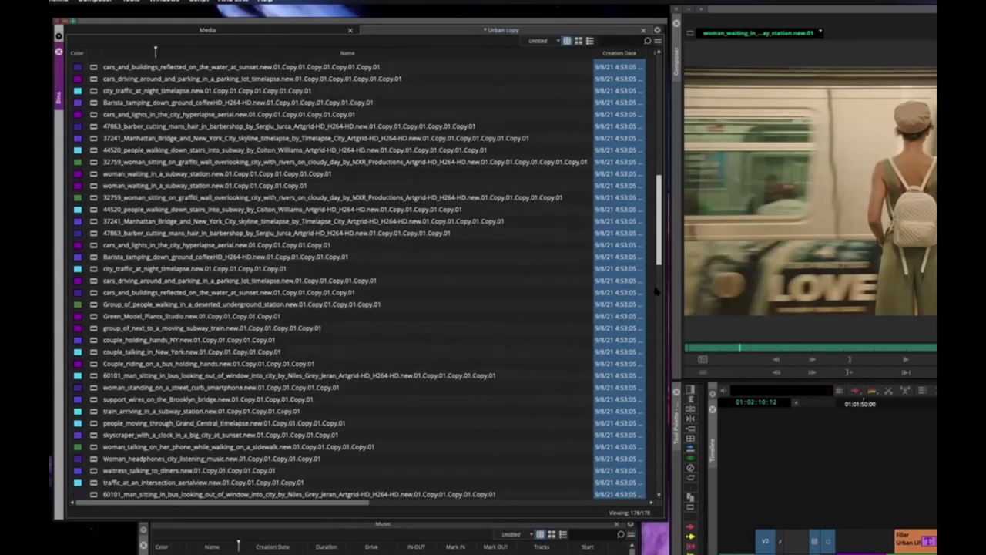
scroll(659, 332, down, 10)
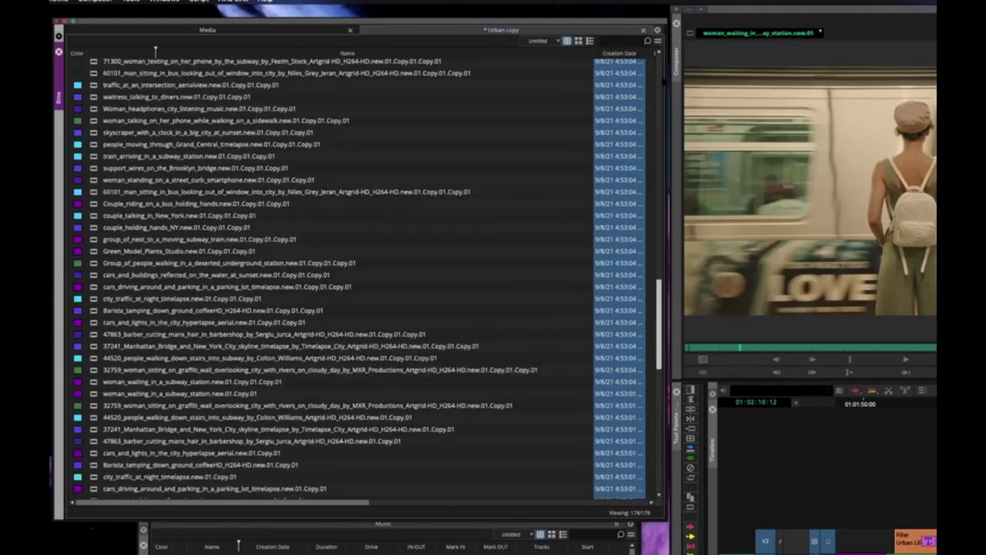
scroll(605, 63, up, 10)
Narrow the Name column to reveal Tape and Video, then load the subway-station clip
drag(594, 55, 299, 56)
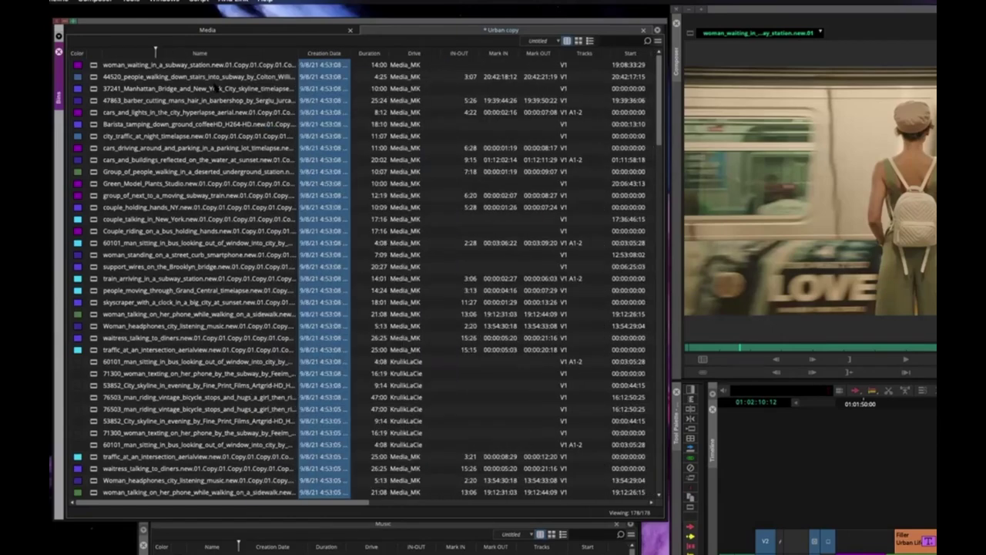
drag(219, 89, 216, 87)
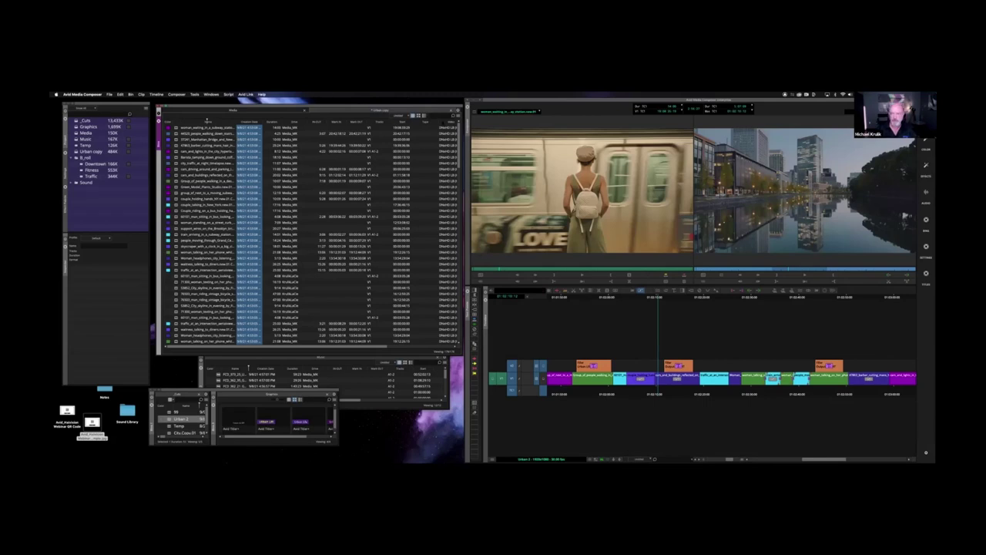
click(537, 186)
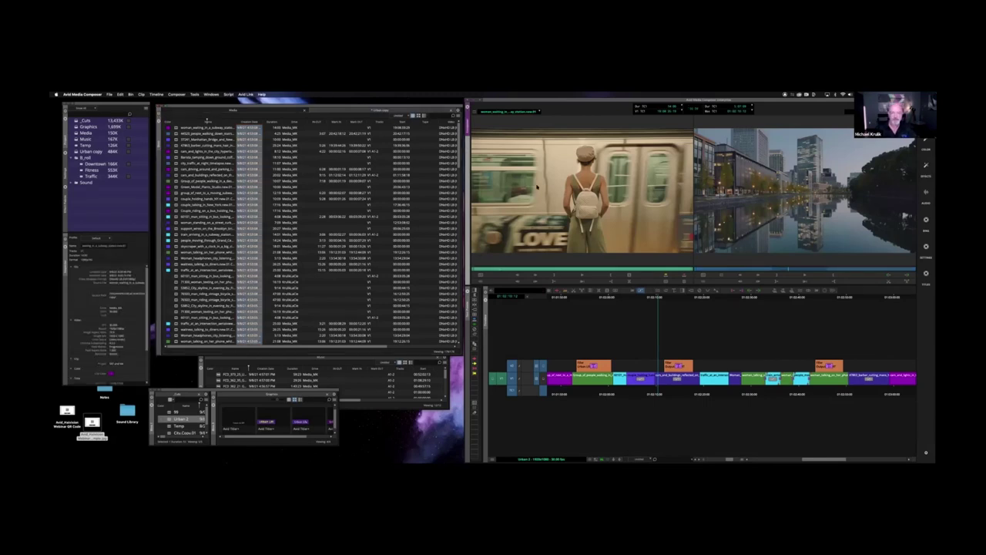